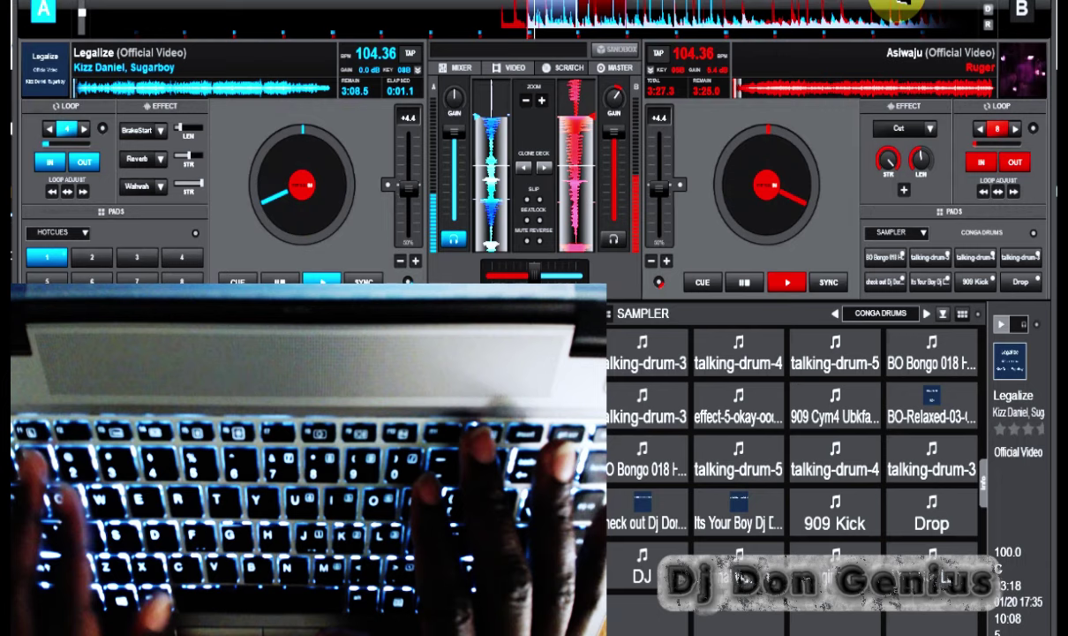
Play the talking-drum-3 and talking-drum-4 samples from the CONGA DRUMS bank over the two running decks
key("F12")
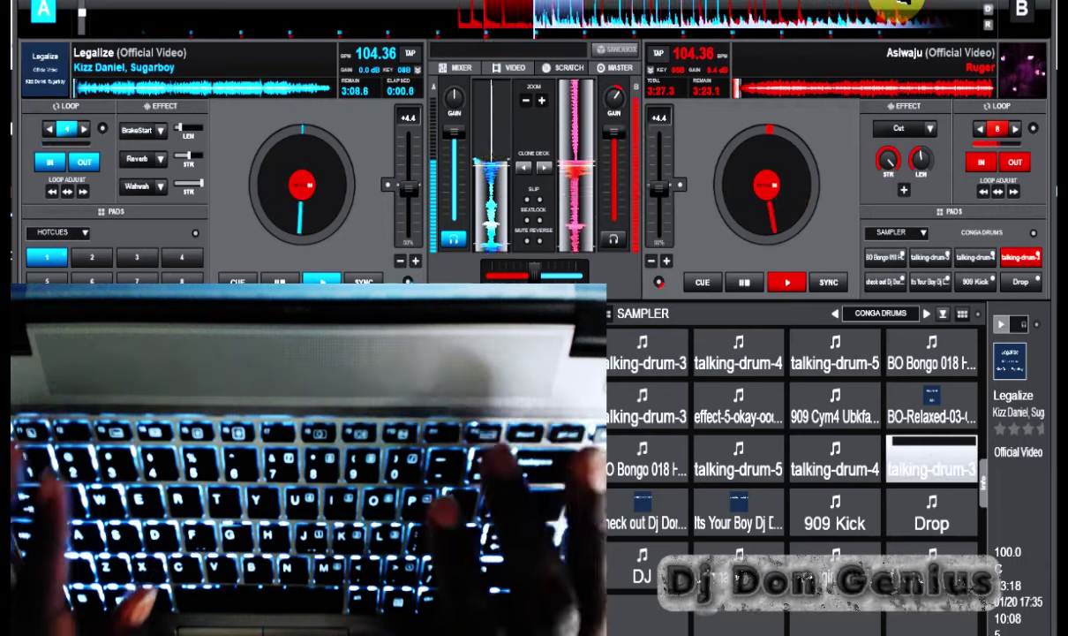
key("F11")
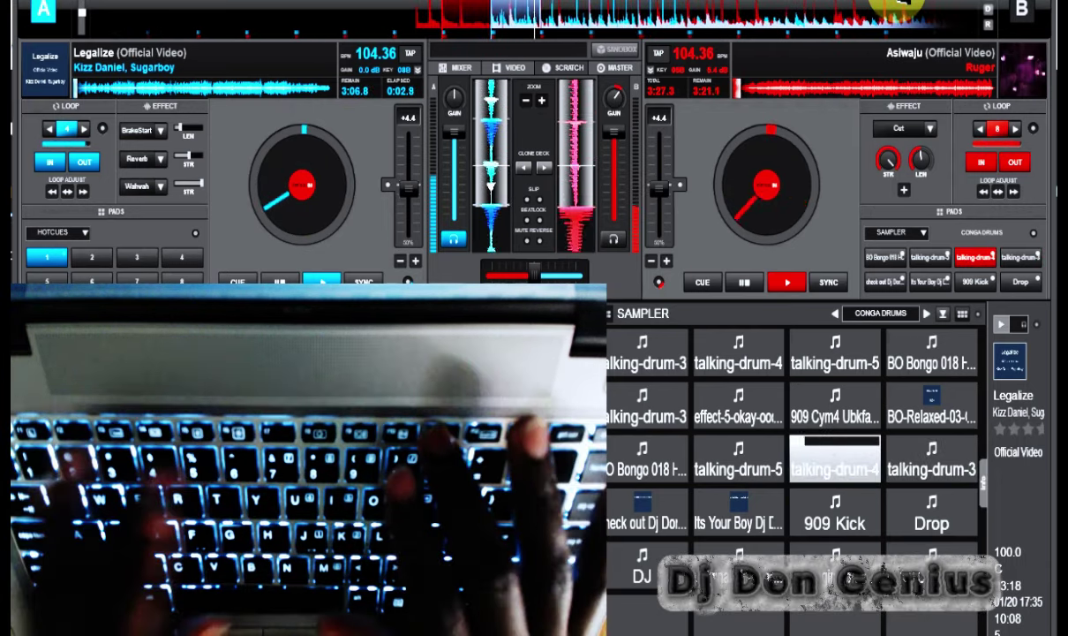
key("g")
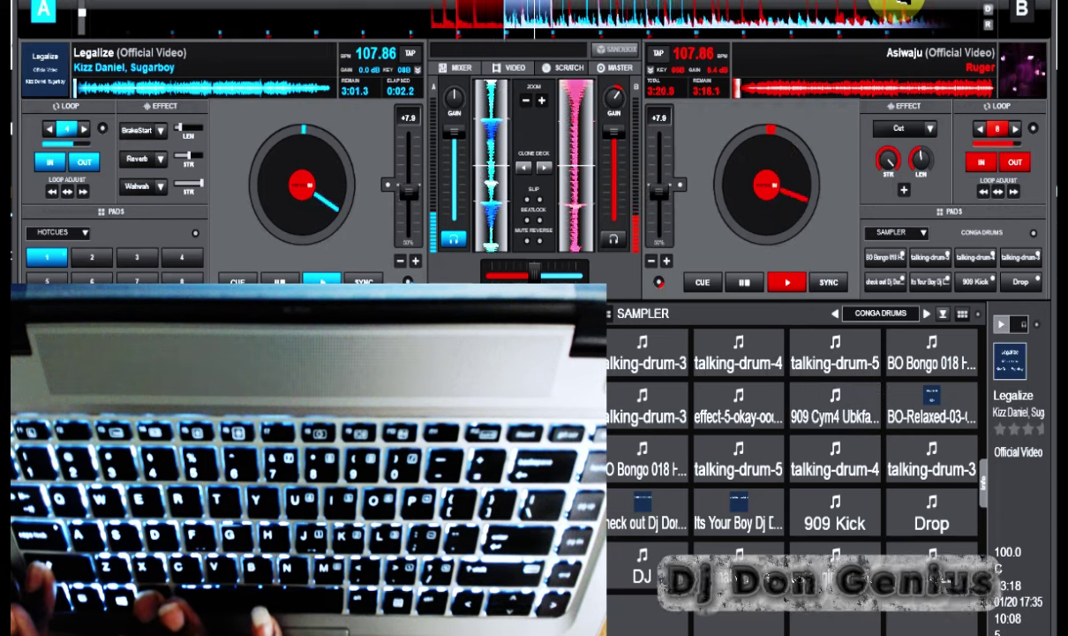
Play the Drop, 909 Cym4 and effect-5 samples over the mix
left_click(927, 523)
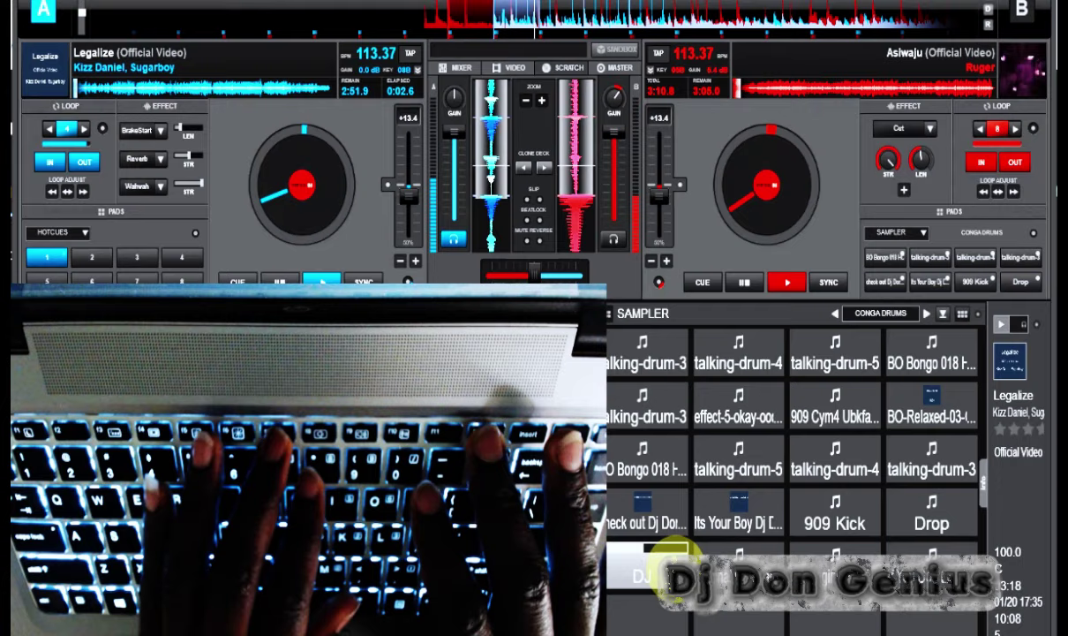
key("7")
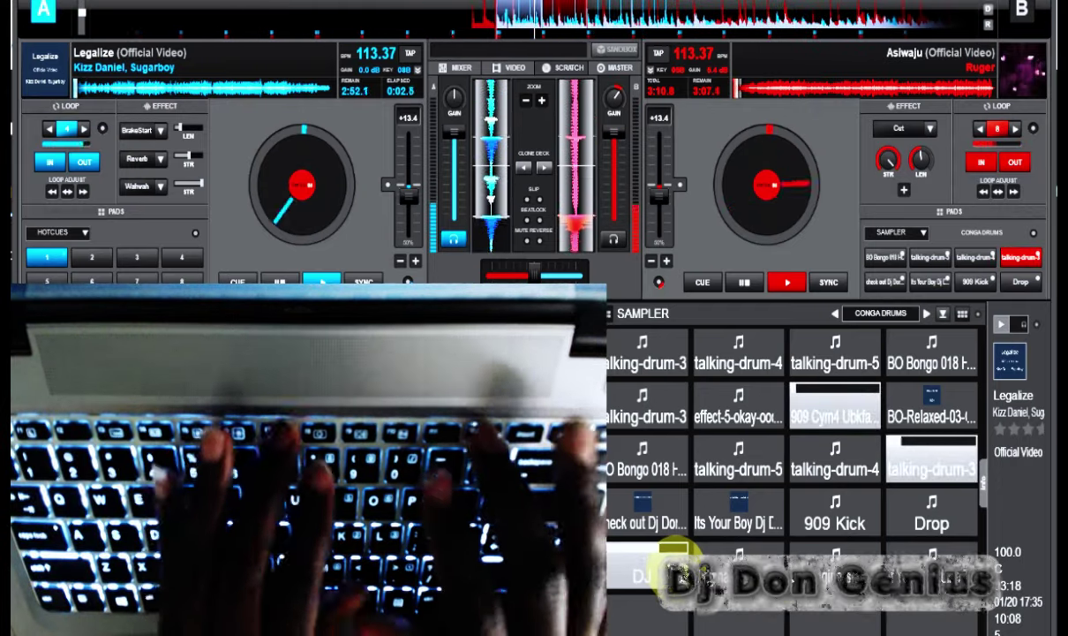
key("6")
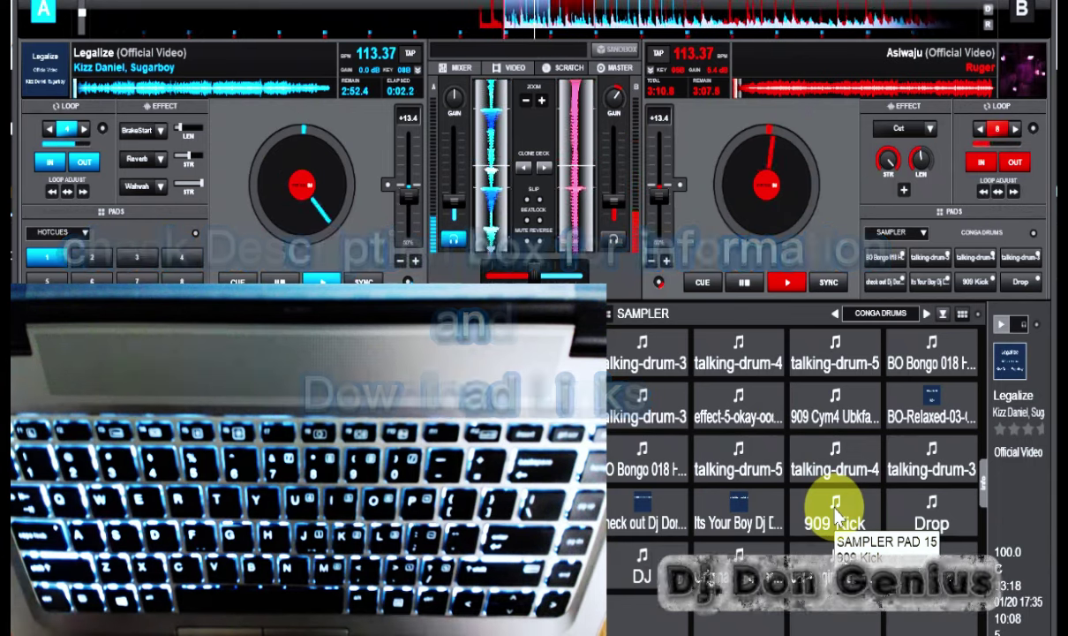
Perform a rapid drum pattern alternating the talking-drum-3 and talking-drum-4 samples, ending on the 909 Cym4 cymbal
key("F12")
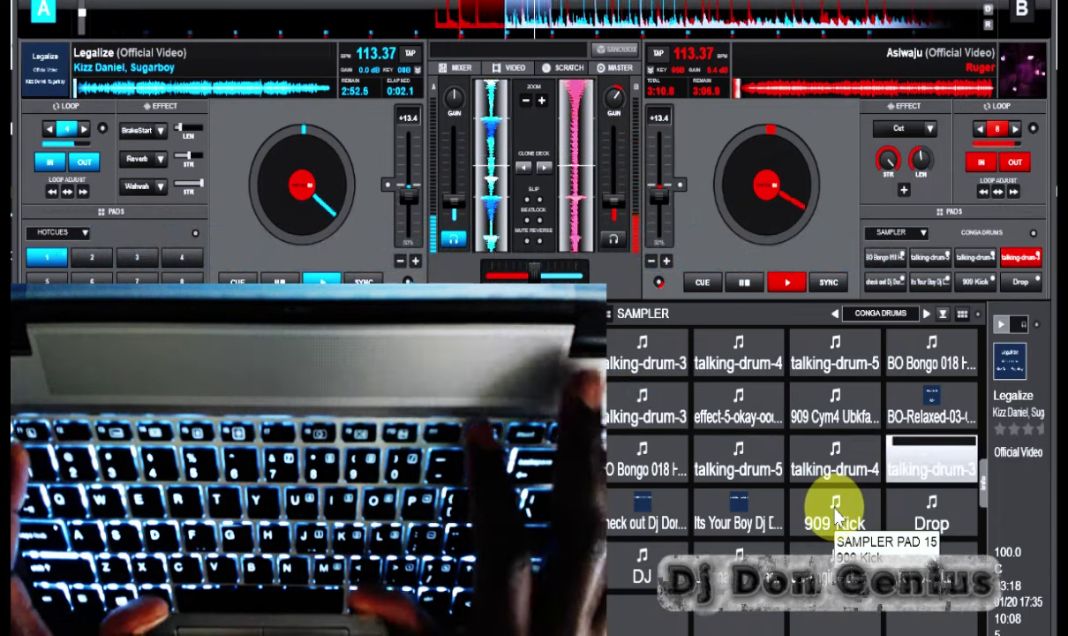
key("F11")
key("F2")
key("F11")
key("F1")
key("F11")
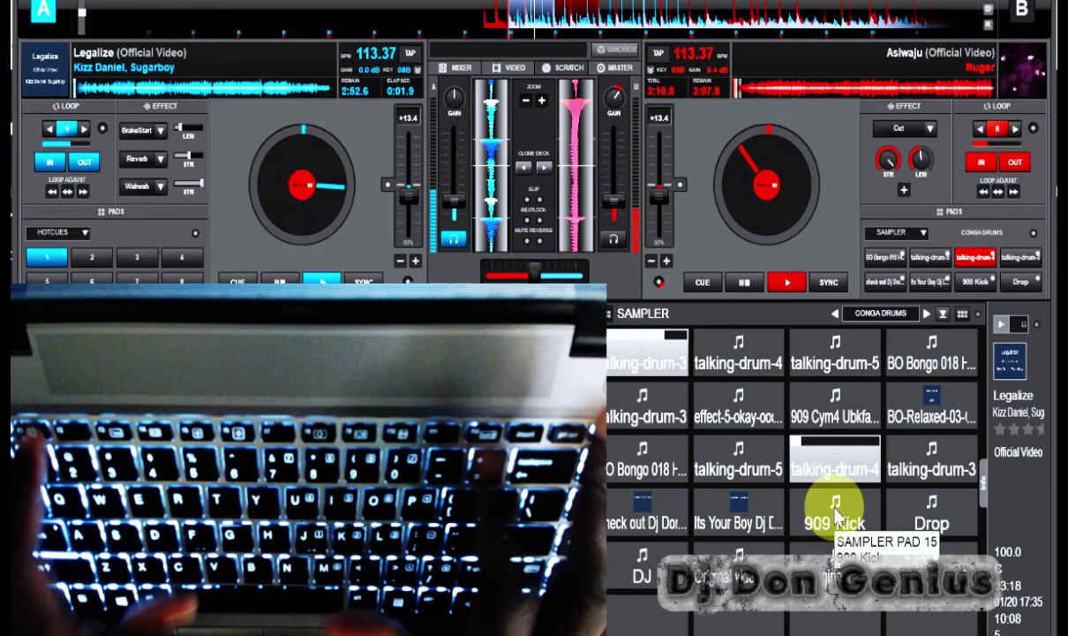
key("F2")
key("F1")
key("F11")
key("F2")
key("F11")
key("F11")
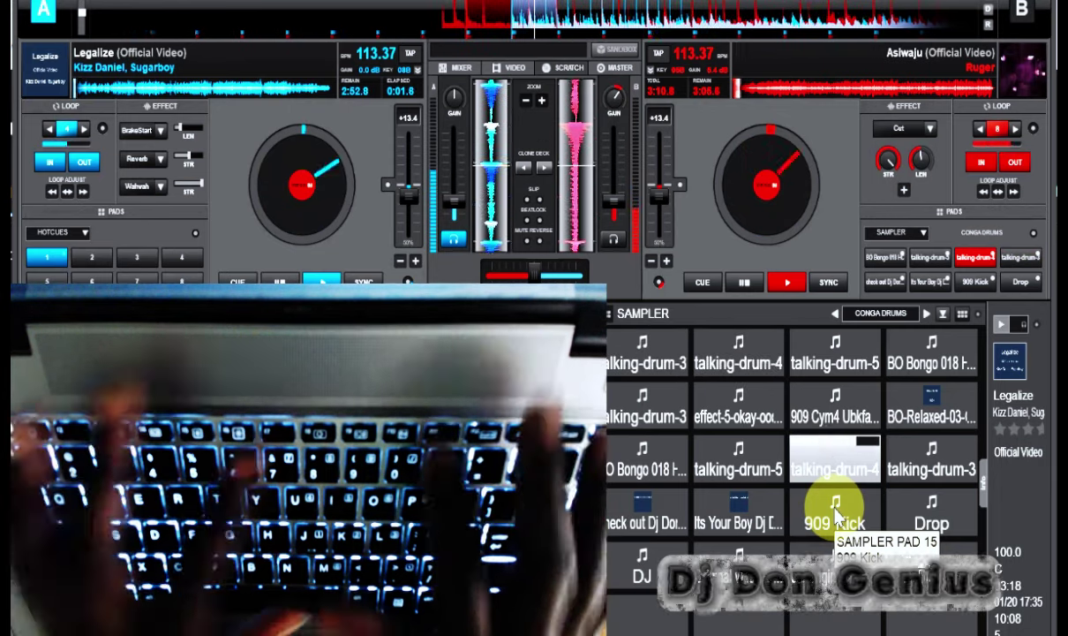
key("F7")
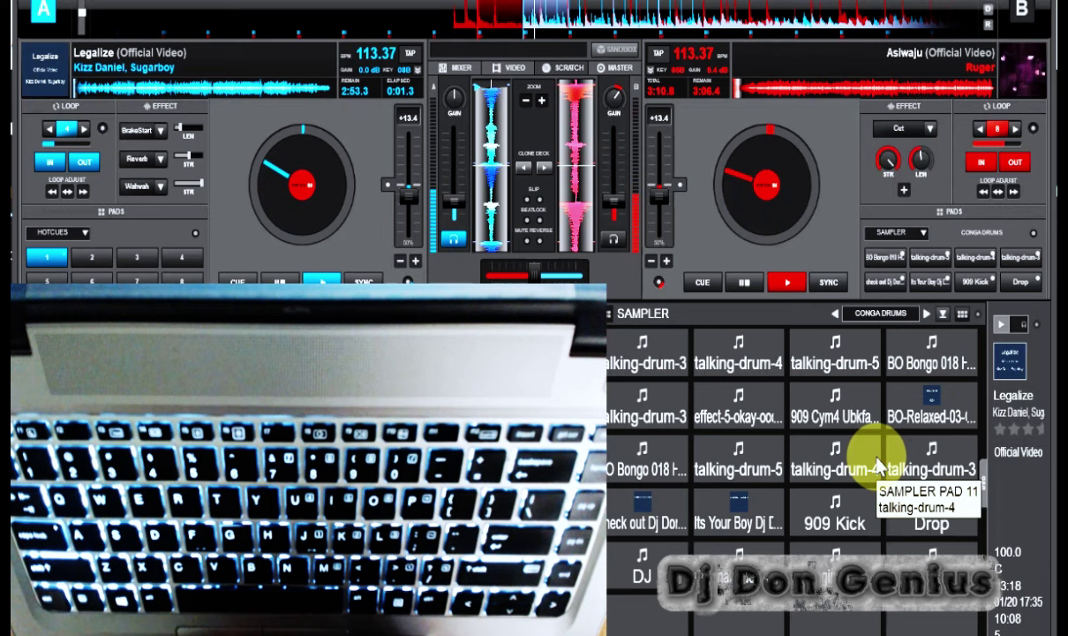
Play sampler pads 1 to 7 one by one, from talking-drum-3 through 909 Cym4
left_click(642, 364)
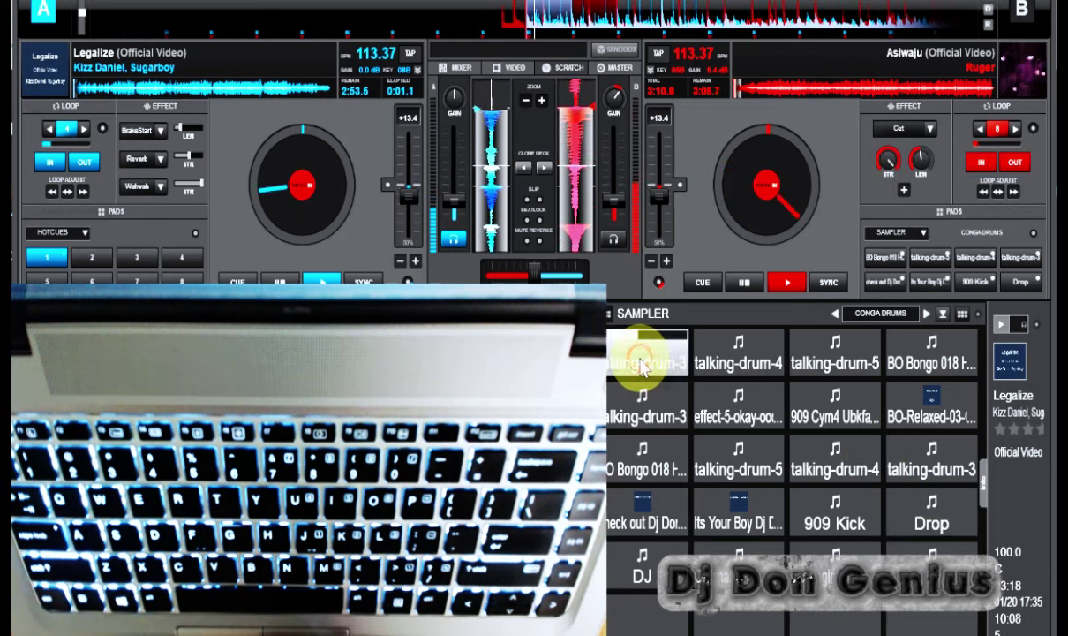
left_click(715, 353)
left_click(842, 343)
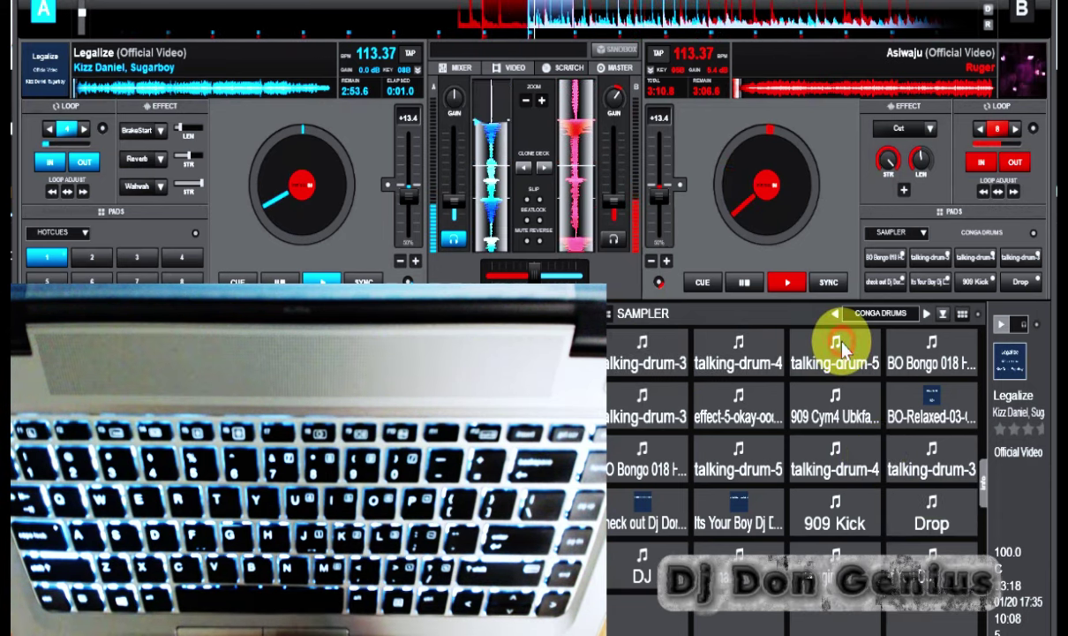
left_click(933, 352)
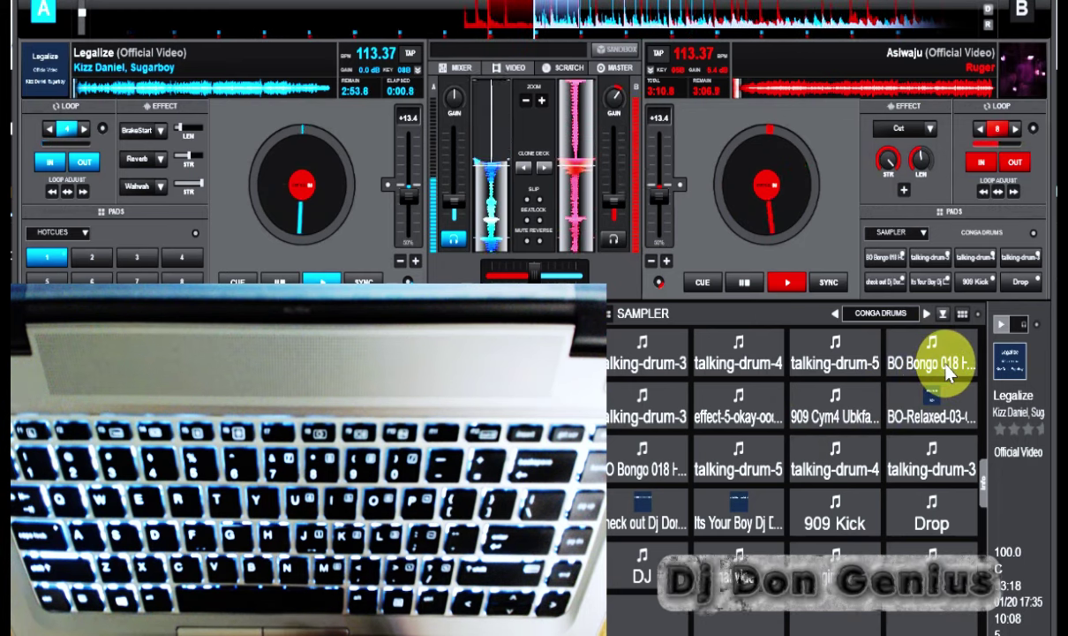
left_click(648, 412)
left_click(734, 410)
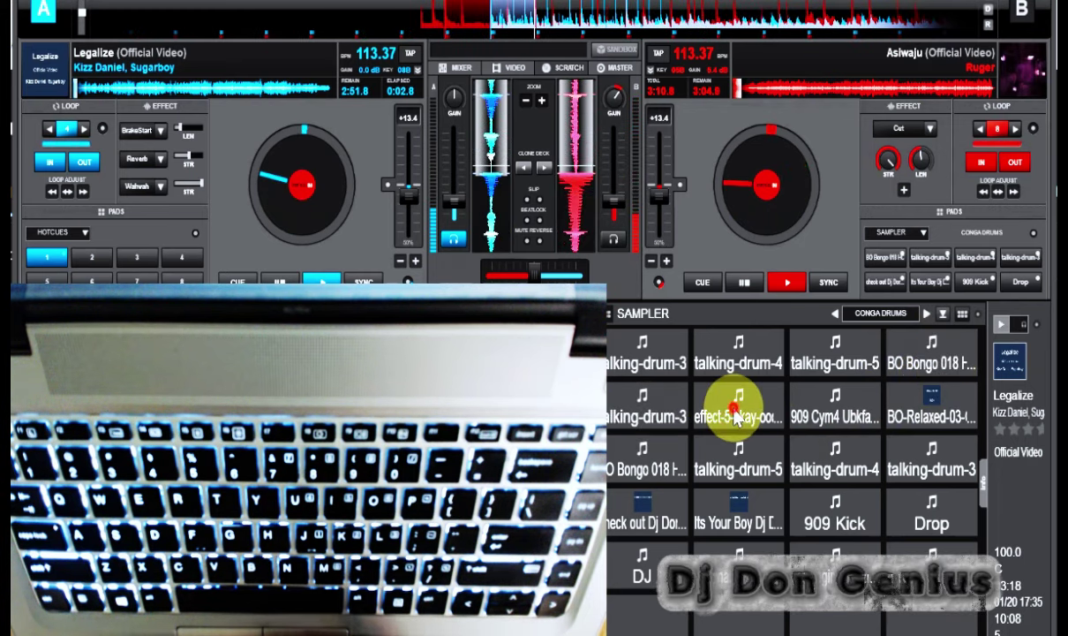
left_click(826, 413)
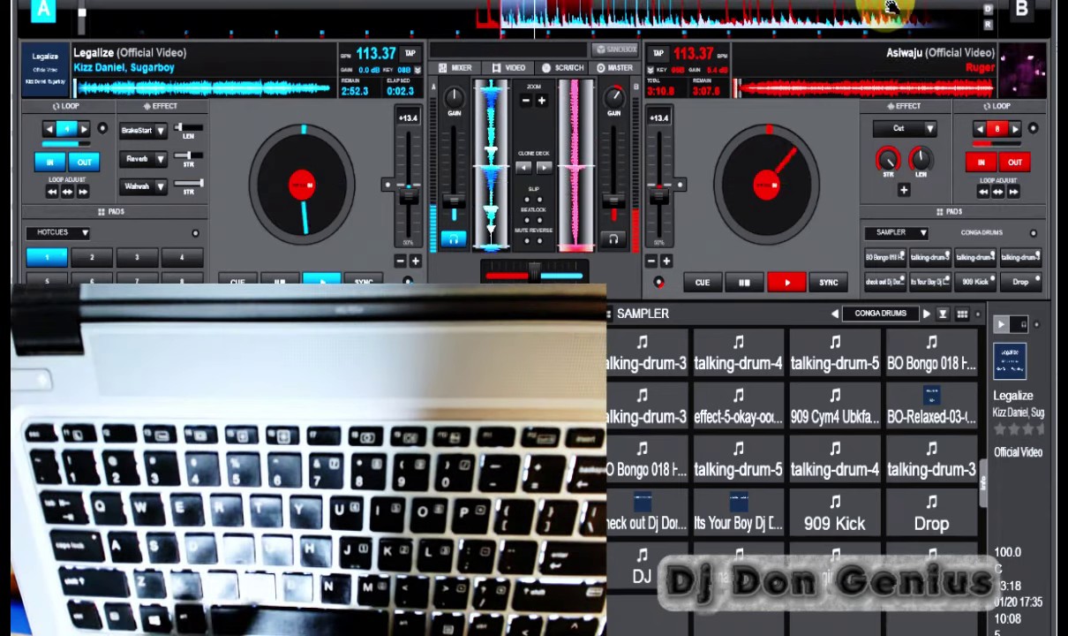
Play the two talking-drum-3 samples on pads 1 and 12 as a pair, twice
key("F1")
key("F12")
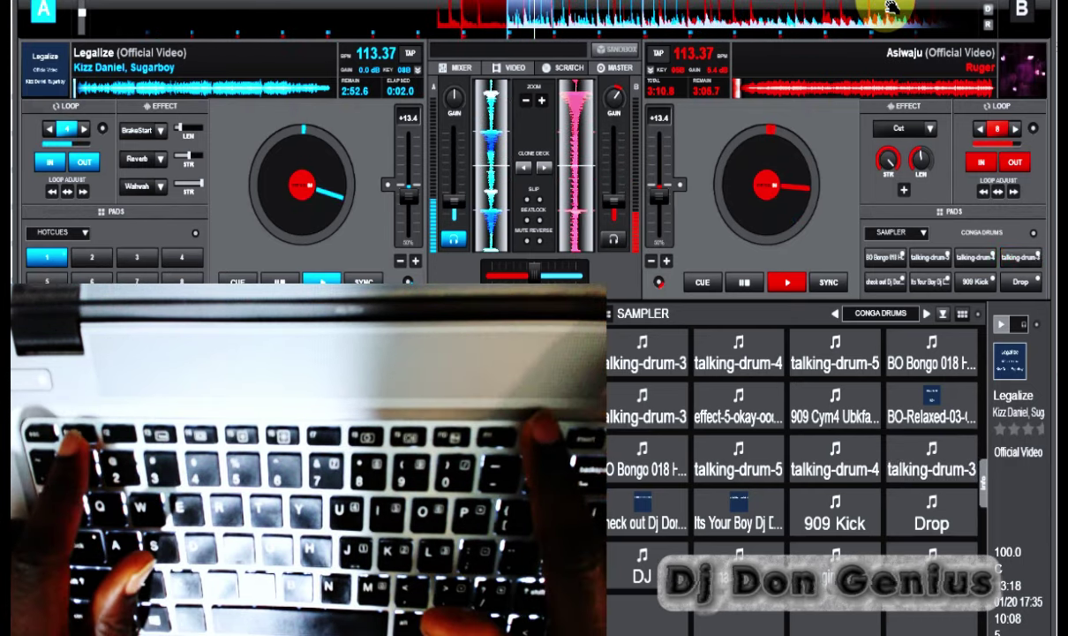
key("F1")
key("F12")
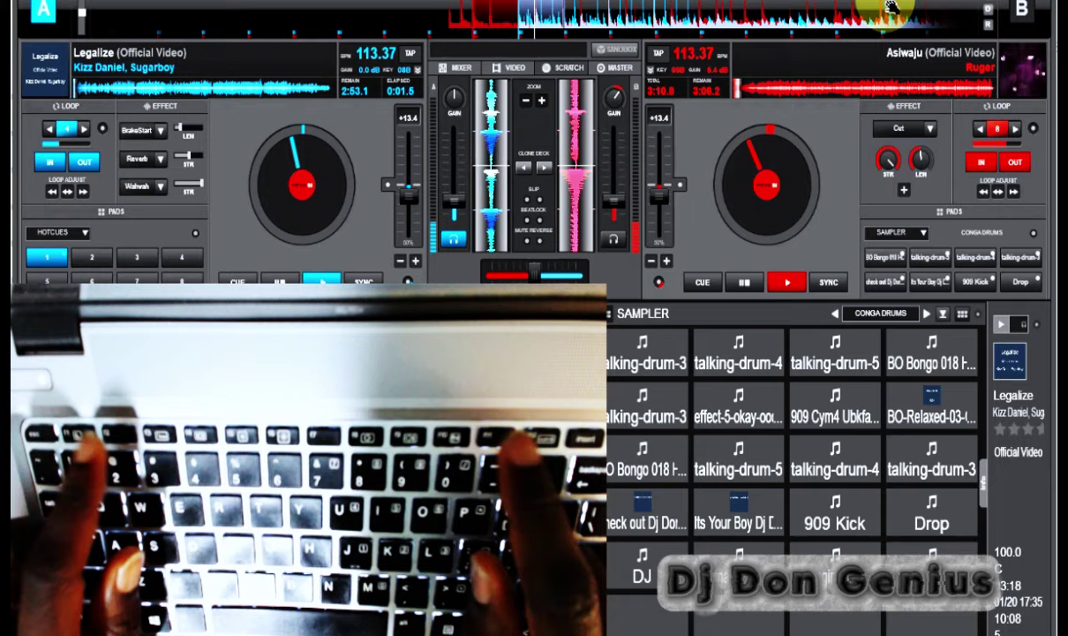
Play the paired talking-drum-4 samples on pads 2 and 11, and talking-drum-5 on pad 10
key("F2")
key("F11")
key("F10")
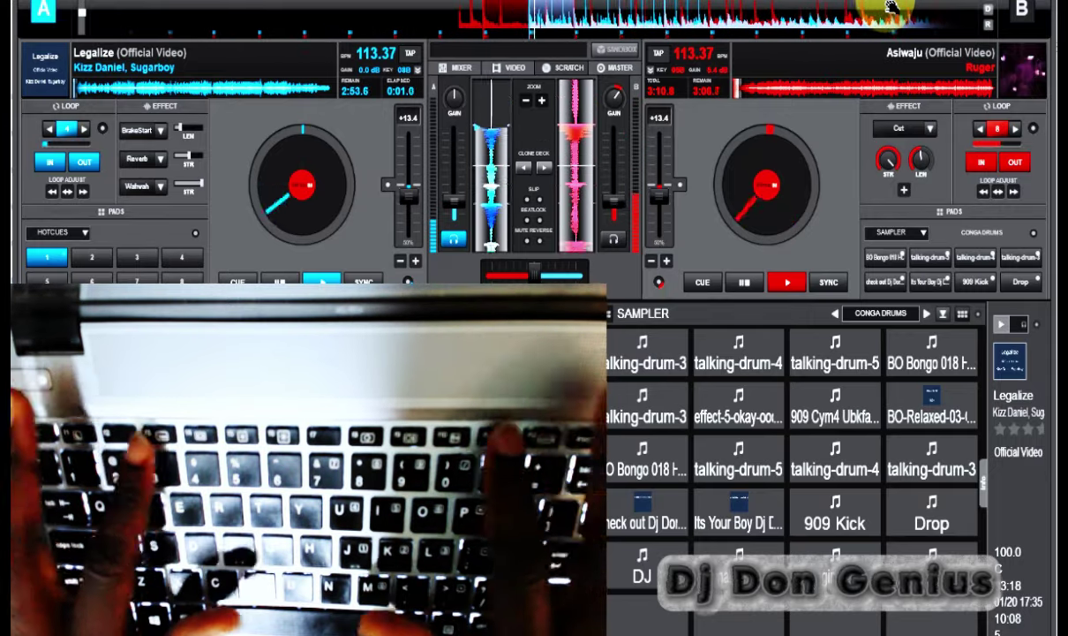
Perform a short beat with talking-drum-3 on pads 12 and 1 and talking-drum-4 on pads 2 and 11, closing with 909 Cym4
key("F12")
key("F1")
key("F2")
key("F11")
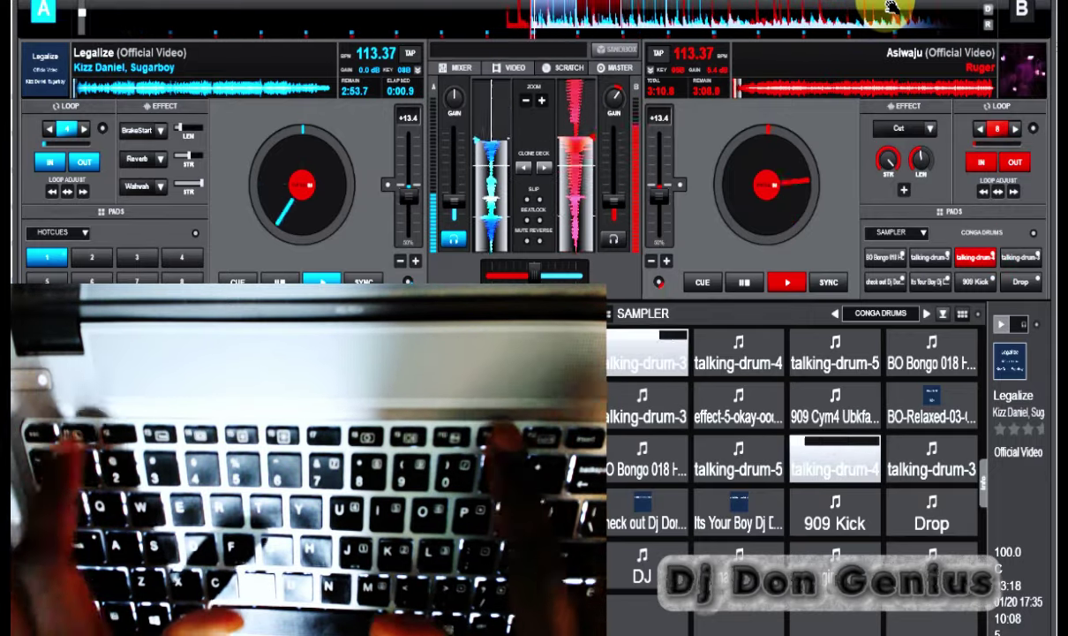
key("F2")
key("F7")
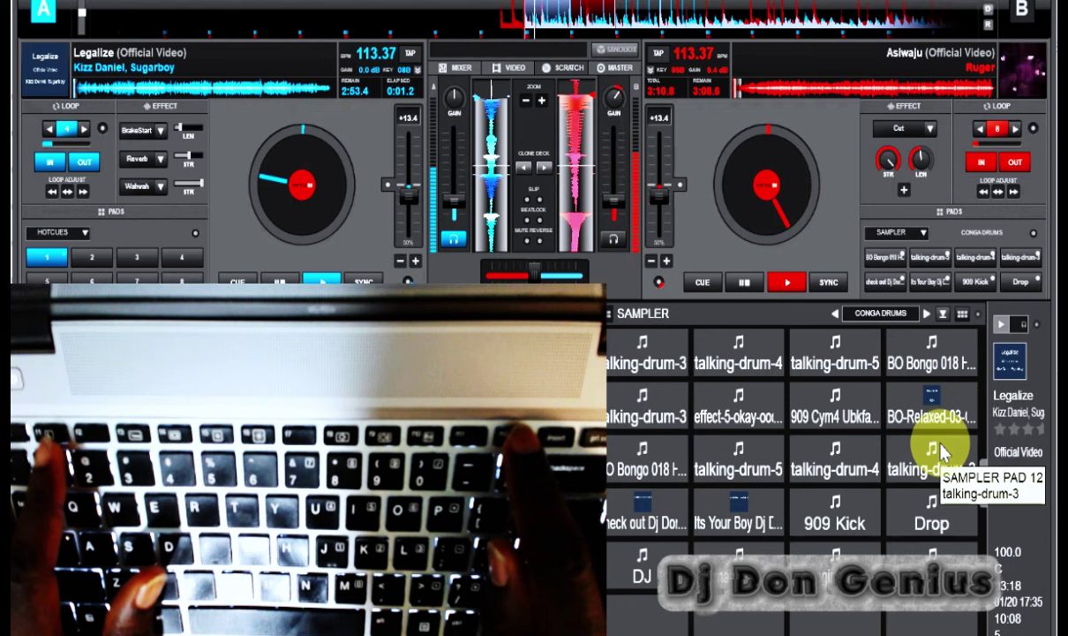
Play the matching pad pairs again: talking-drum-3 on pads 12 and 1, talking-drum-4 on pads 2 and 11
key("F12")
key("F1")
left_click(941, 450)
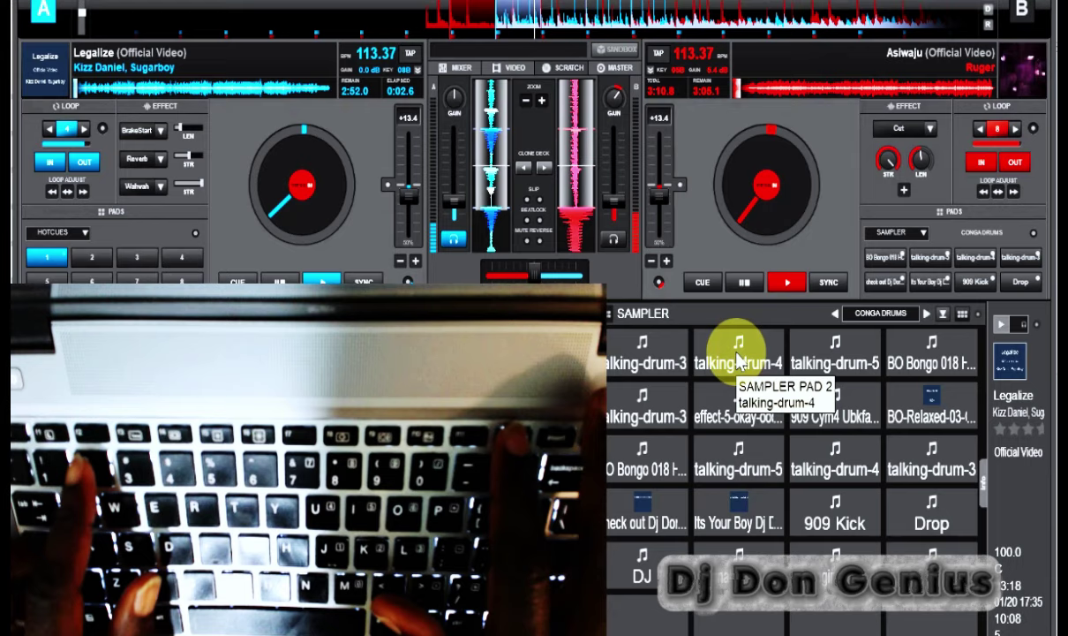
key("F2")
key("F11")
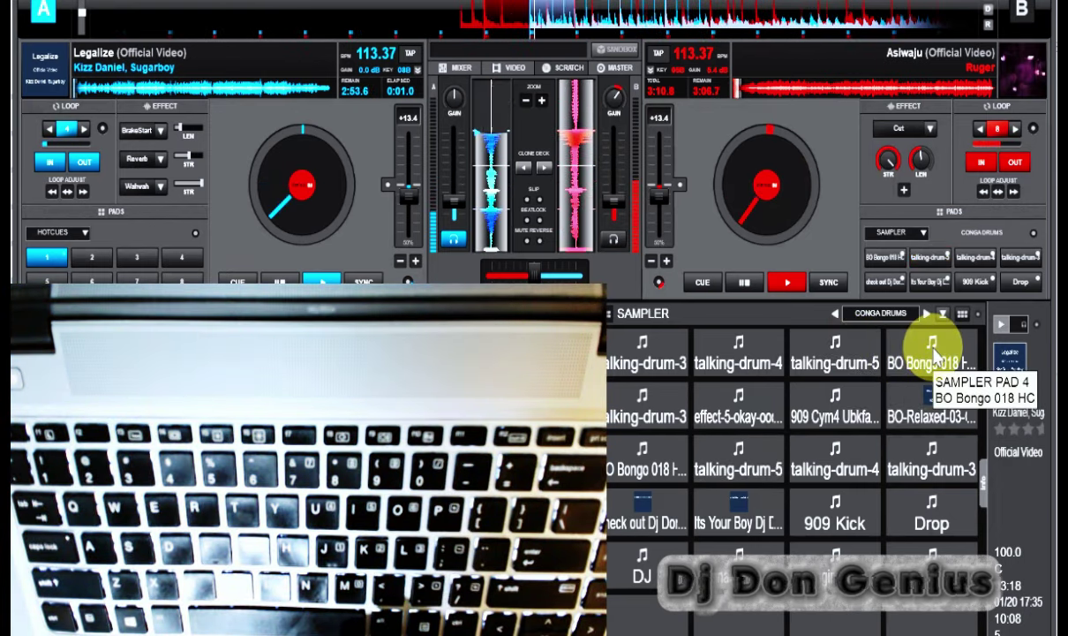
Play the matching BO Bongo 018 samples on pads 9 and 4, plus the samples on pads 5, 6 and 7
key("9")
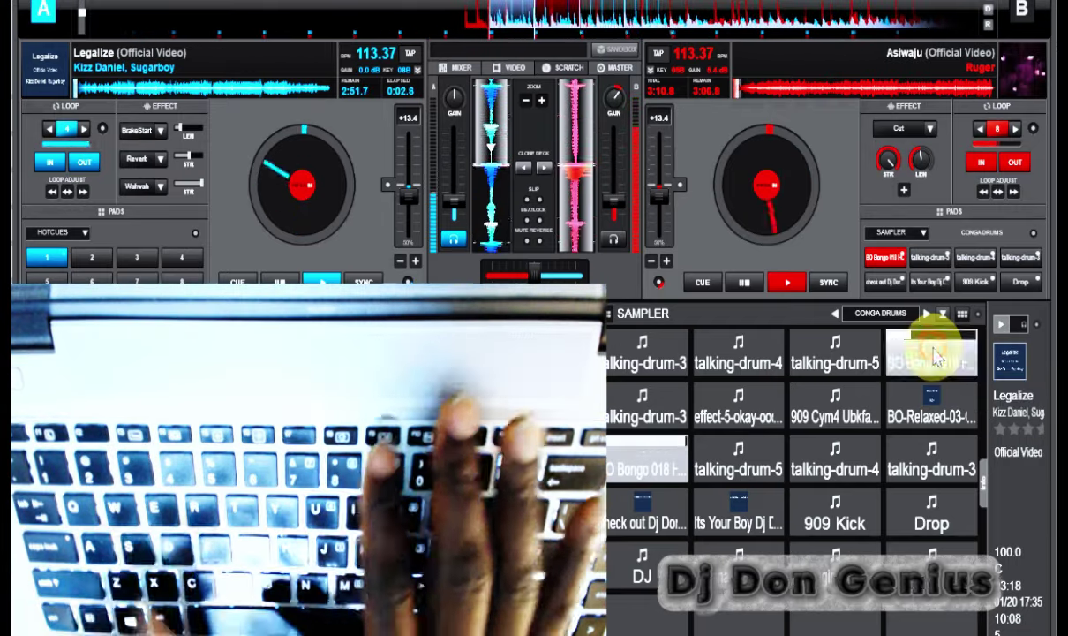
key("5")
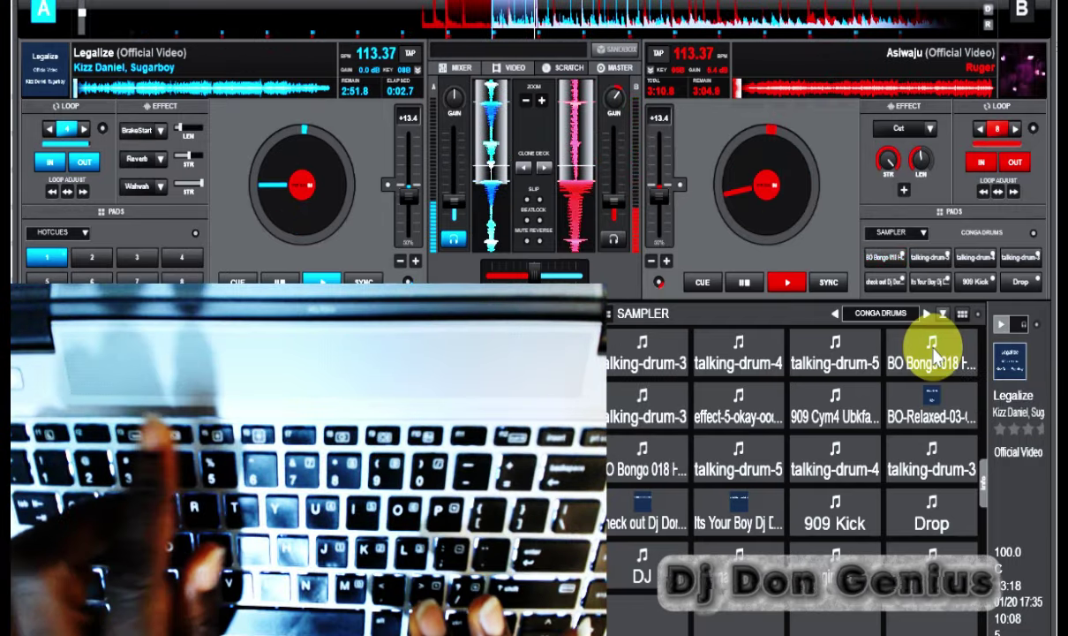
key("4")
key("6")
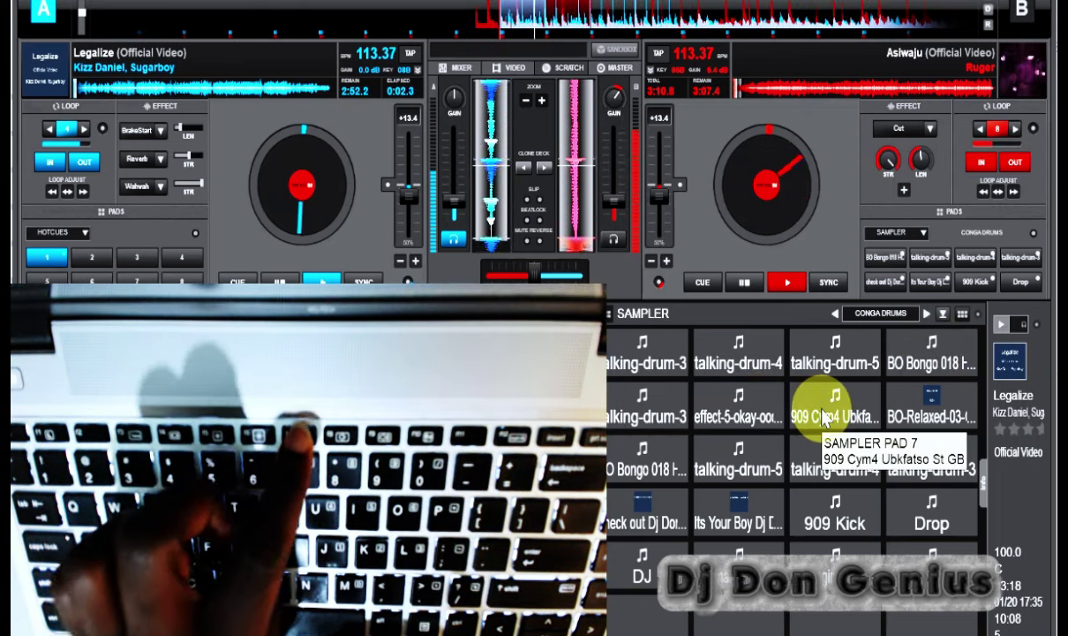
key("F7")
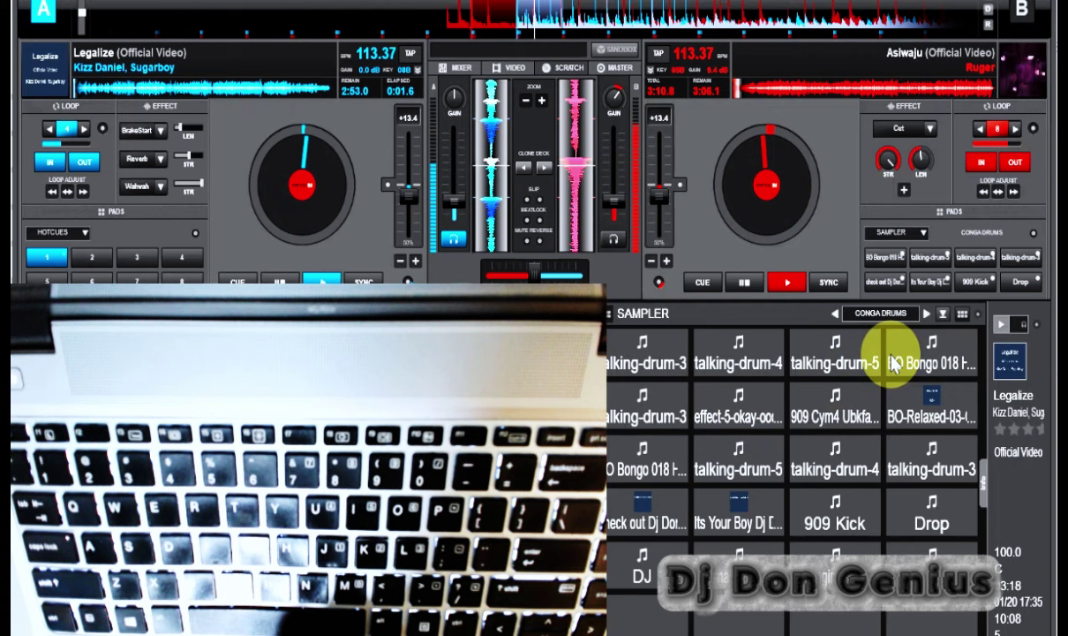
Play BO Bongo 018 on pad 9, 909 Cym4 on pad 7 and effect-5 on pad 6
left_click(649, 458)
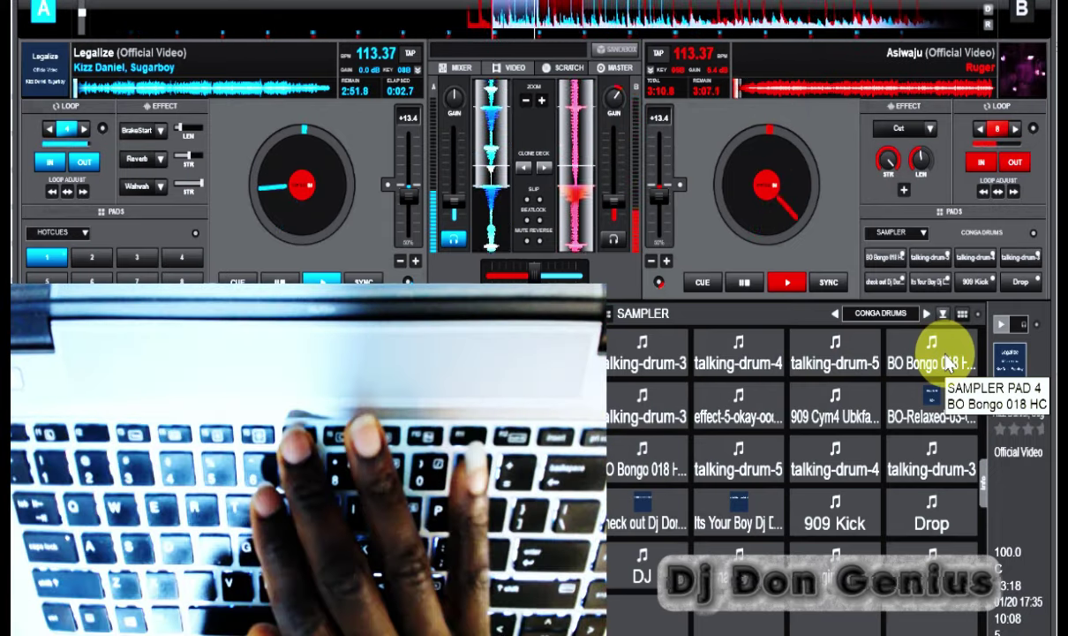
key("F7")
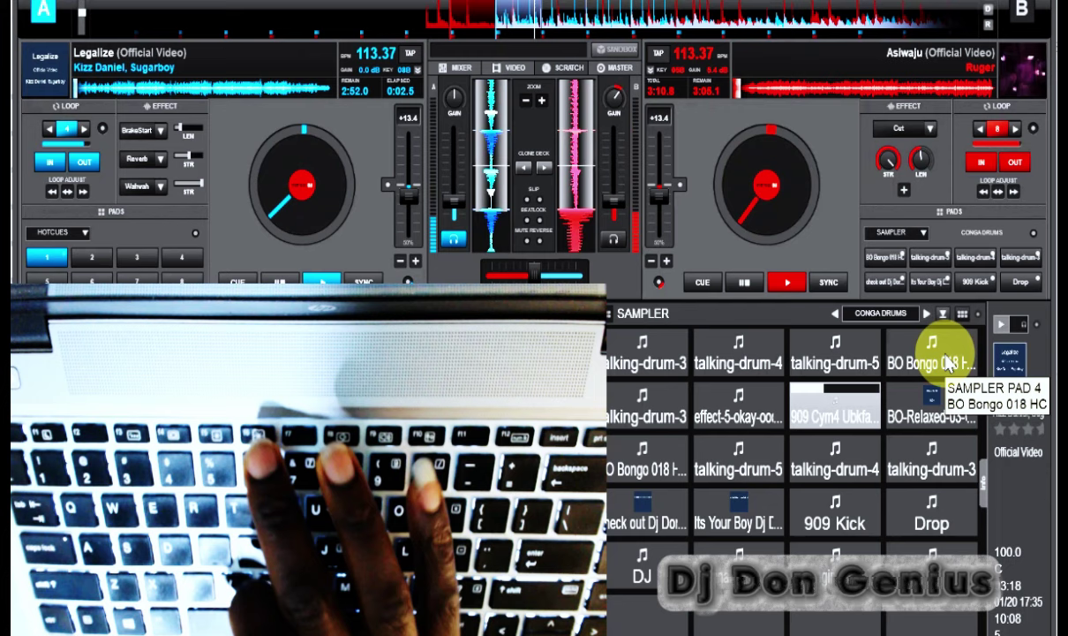
key("F6")
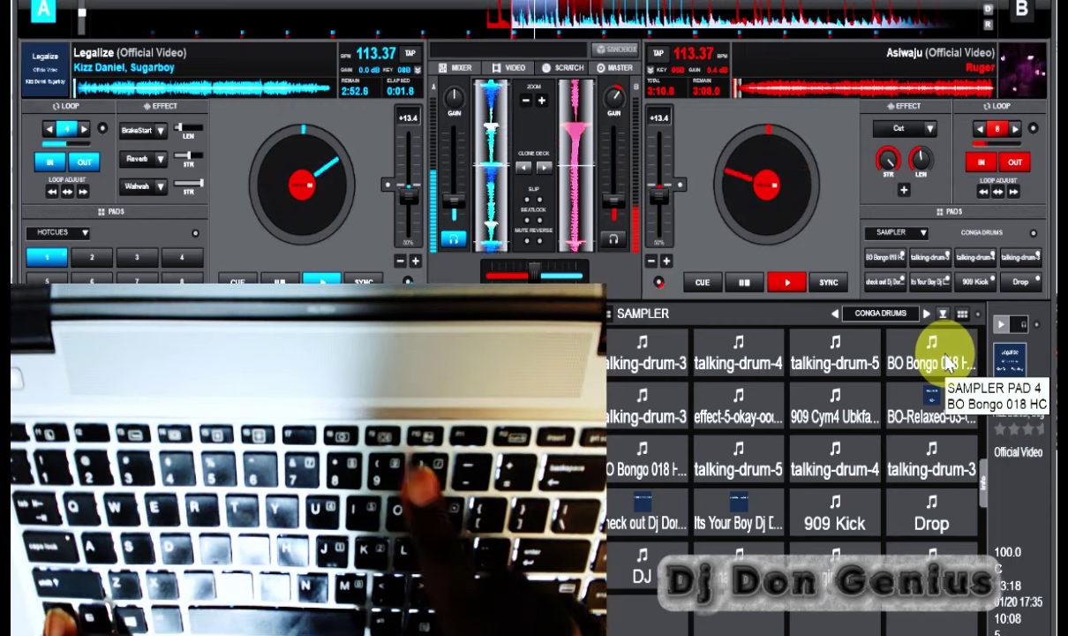
Start and stop the Drop sample on pad 16 several times and play the voice tag on pad 13
key("ctrl+F9")
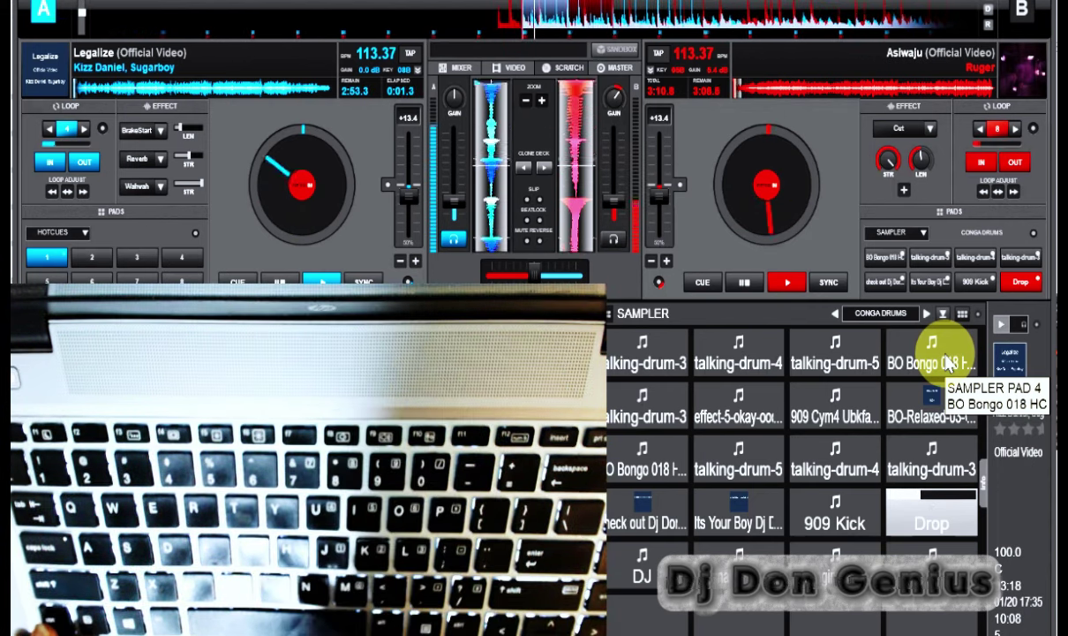
left_click(945, 515)
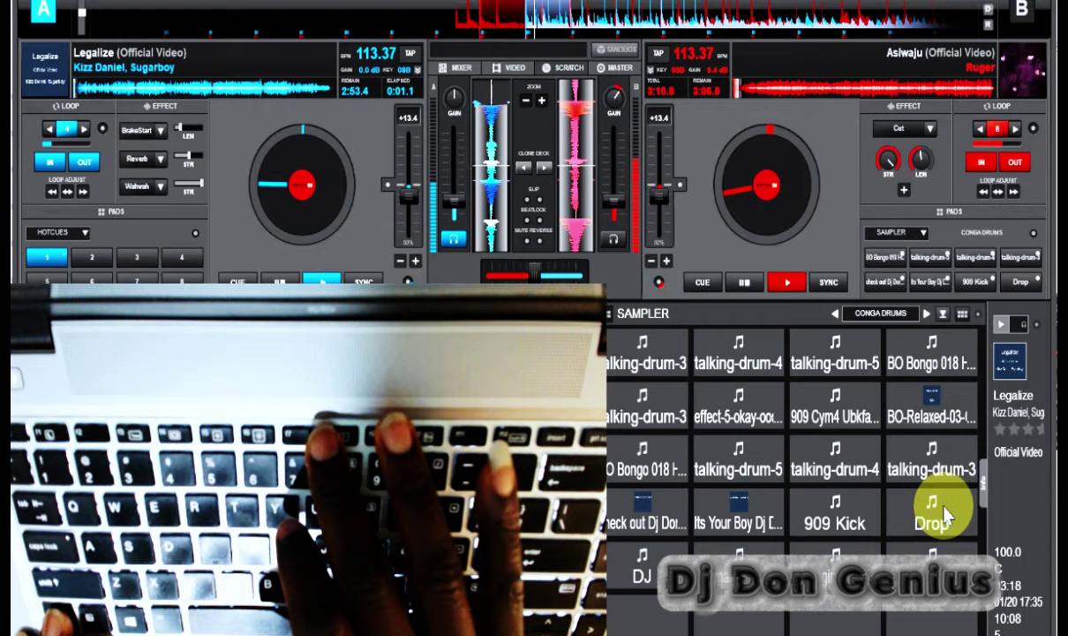
left_click(945, 515)
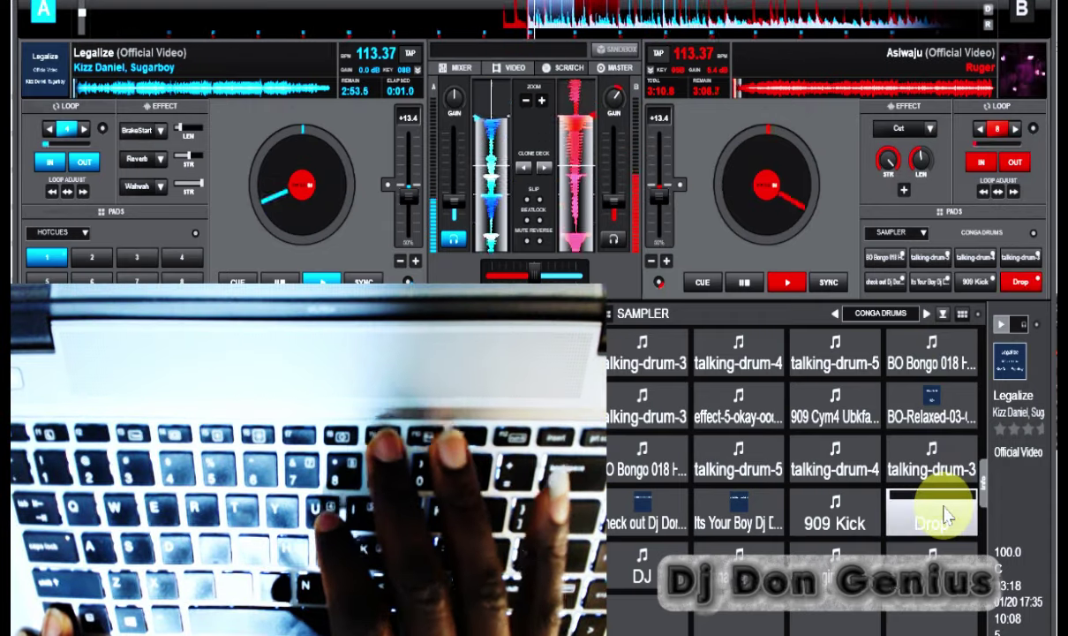
left_click(945, 515)
key("ctrl+F9")
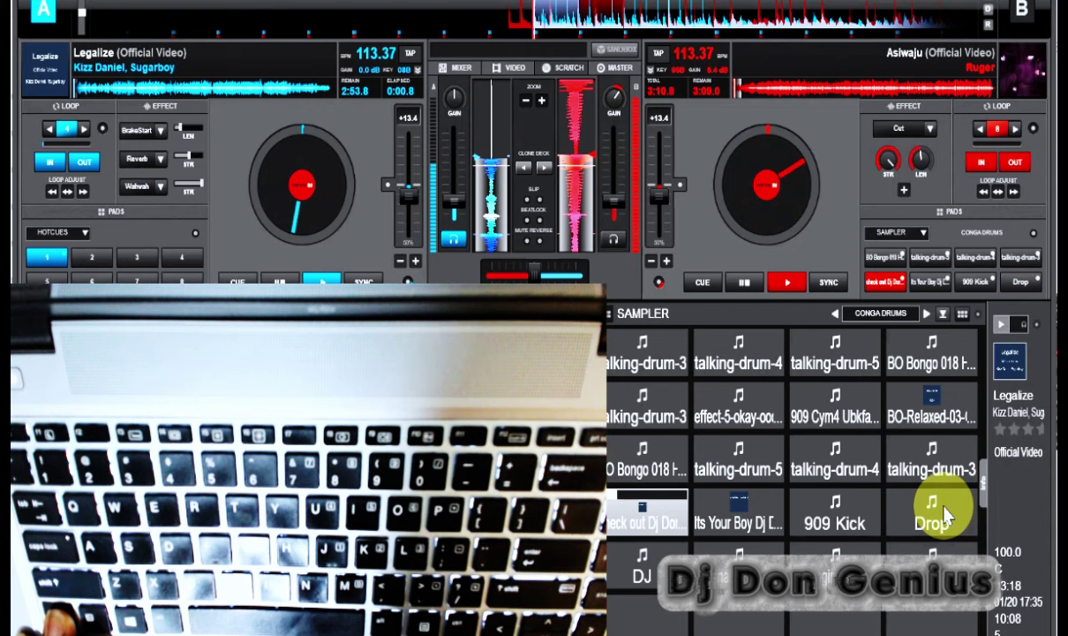
left_click(645, 508)
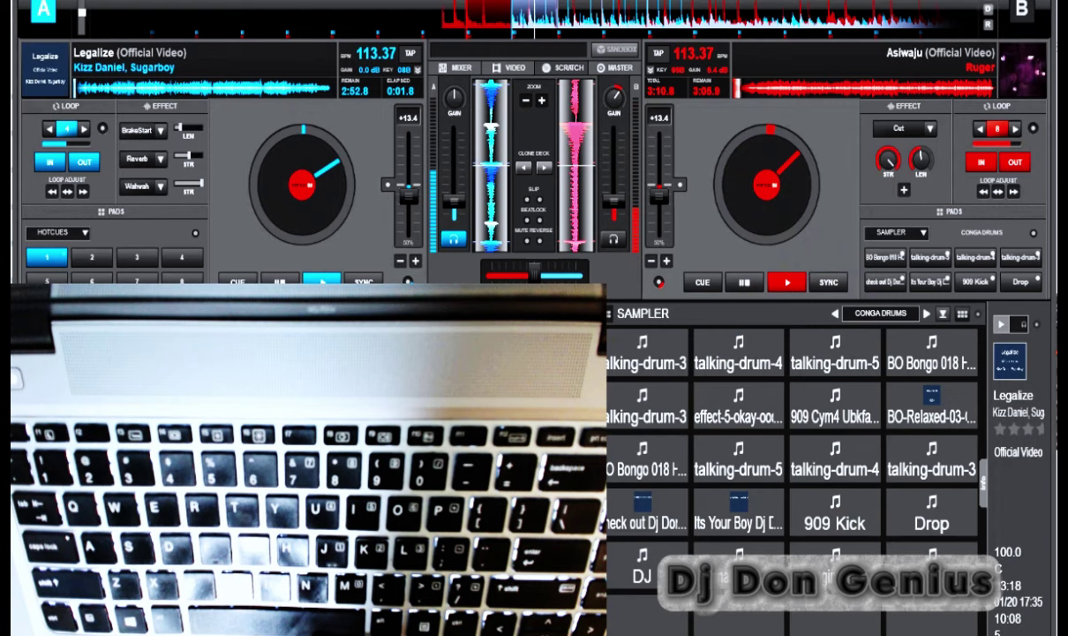
Switch to File Explorer and show the DRUM SAMPLE folder with the talking-drum files
mouse_move(658, 631)
mouse_move(733, 601)
left_click(552, 532)
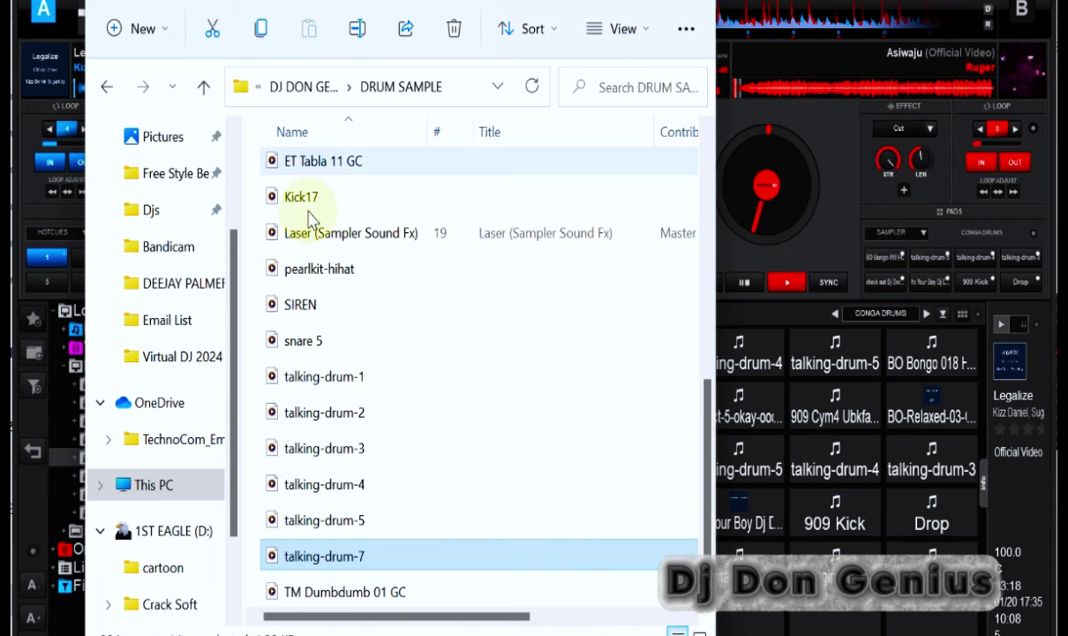
Point out the talking-drum-1 and talking-drum-3 files beside the sampler, moving the DRUM SAMPLE window aside, and return to VirtualDJ
left_click(344, 379)
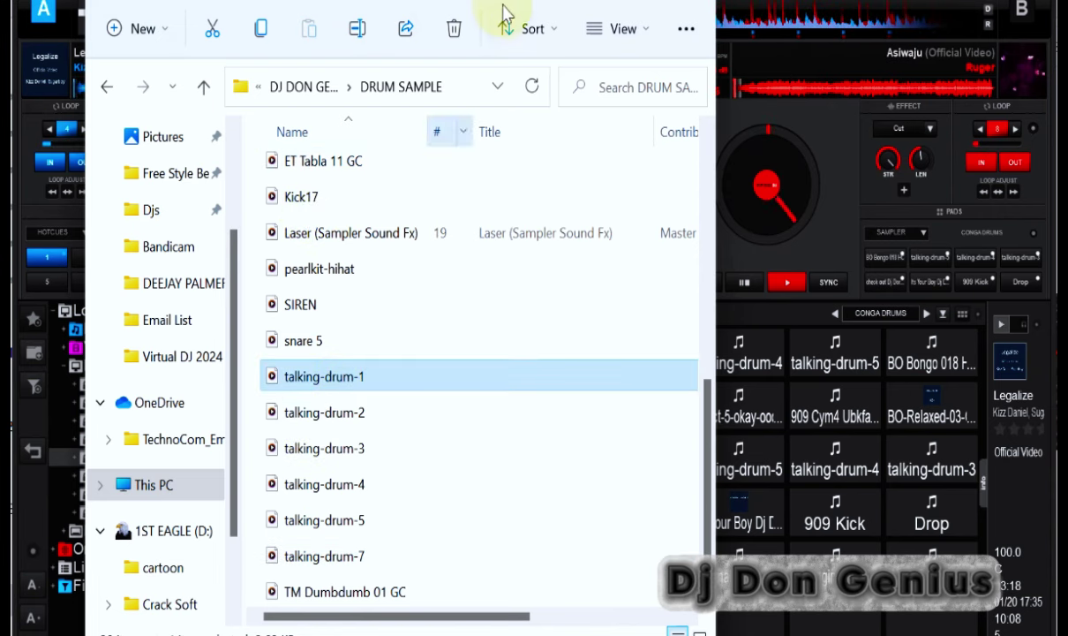
left_click_drag(391, 1, 275, 13)
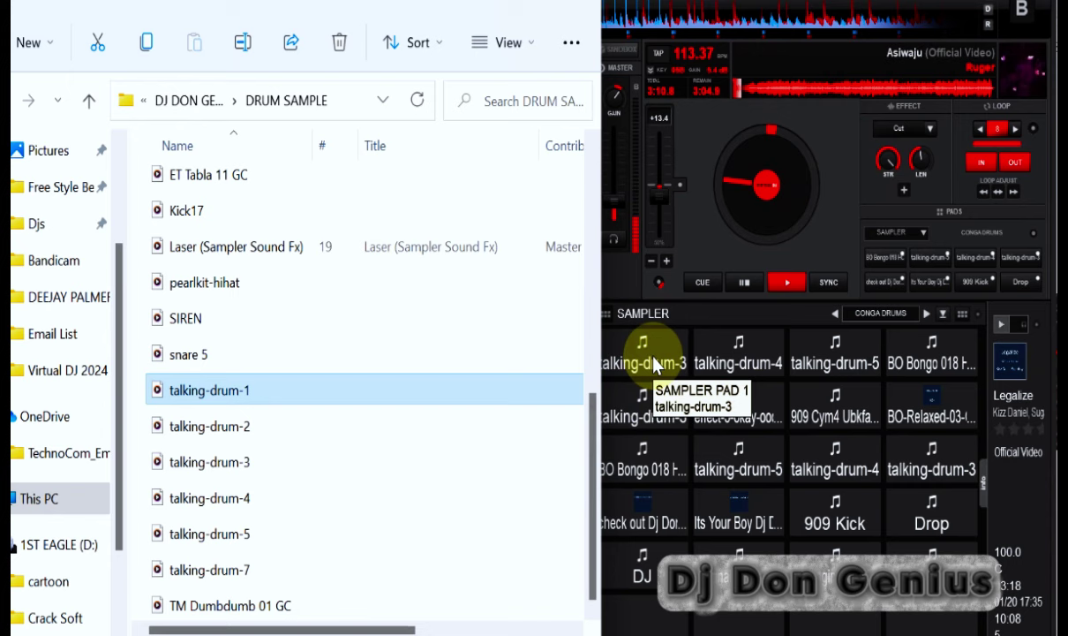
left_click(239, 468)
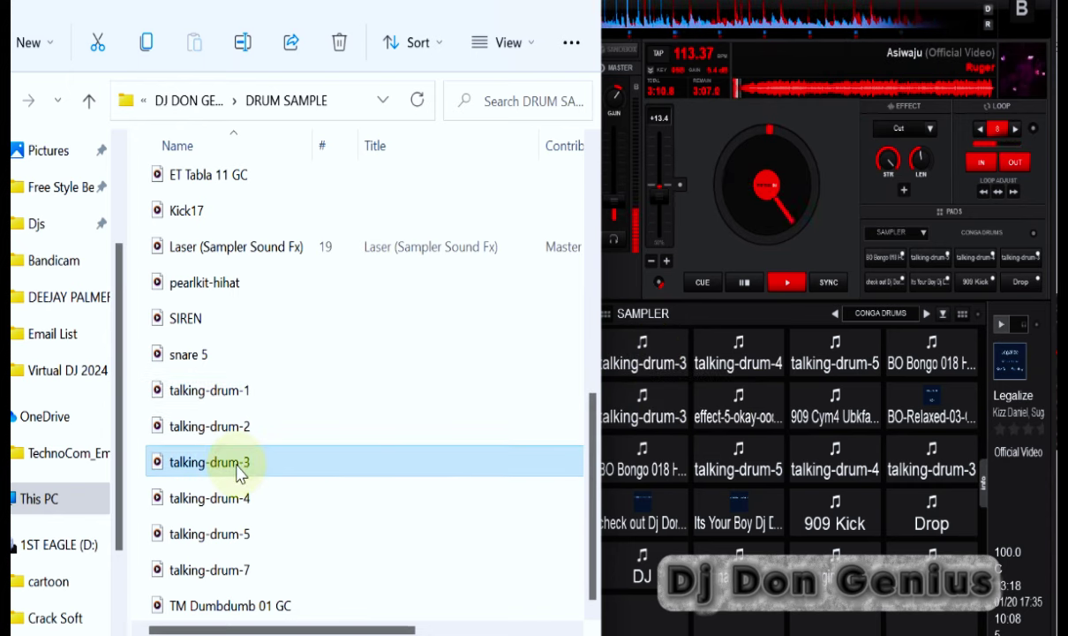
left_click(742, 375)
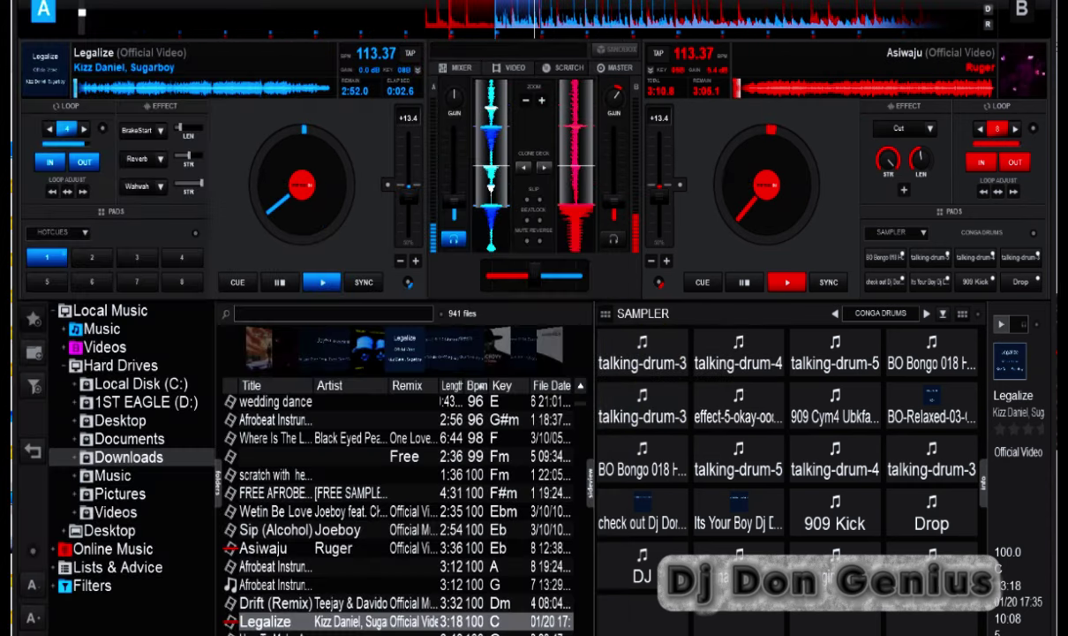
Reopen the DRUM SAMPLE folder in File Explorer, point out the talking-drum-4 file, and minimize the window
mouse_move(661, 634)
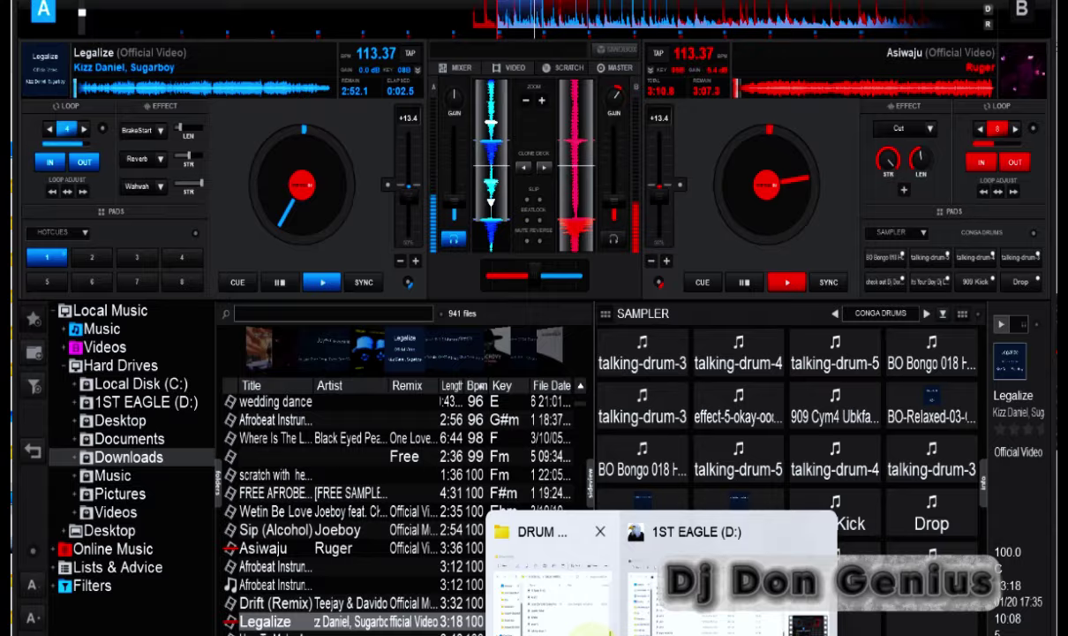
left_click(556, 578)
left_click(231, 501)
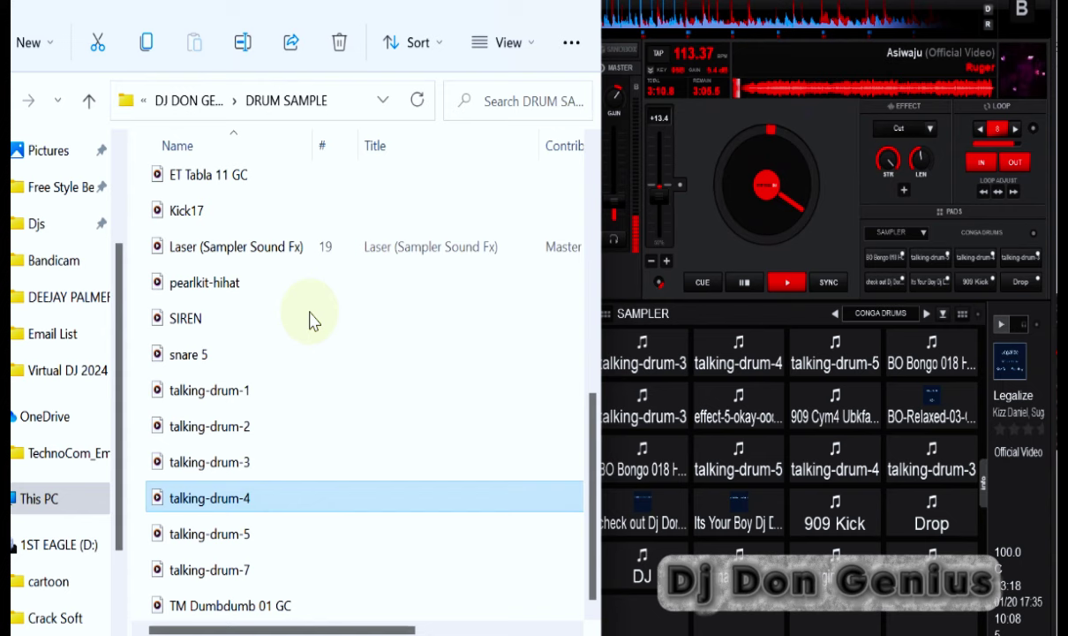
left_click_drag(595, 489, 579, 565)
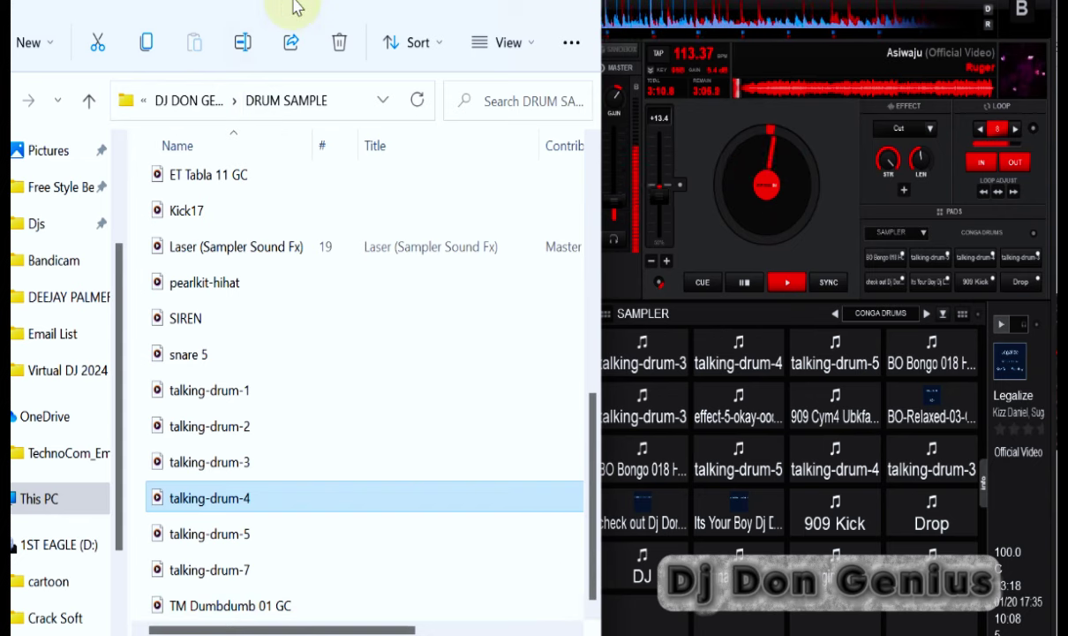
left_click_drag(296, 7, 347, 98)
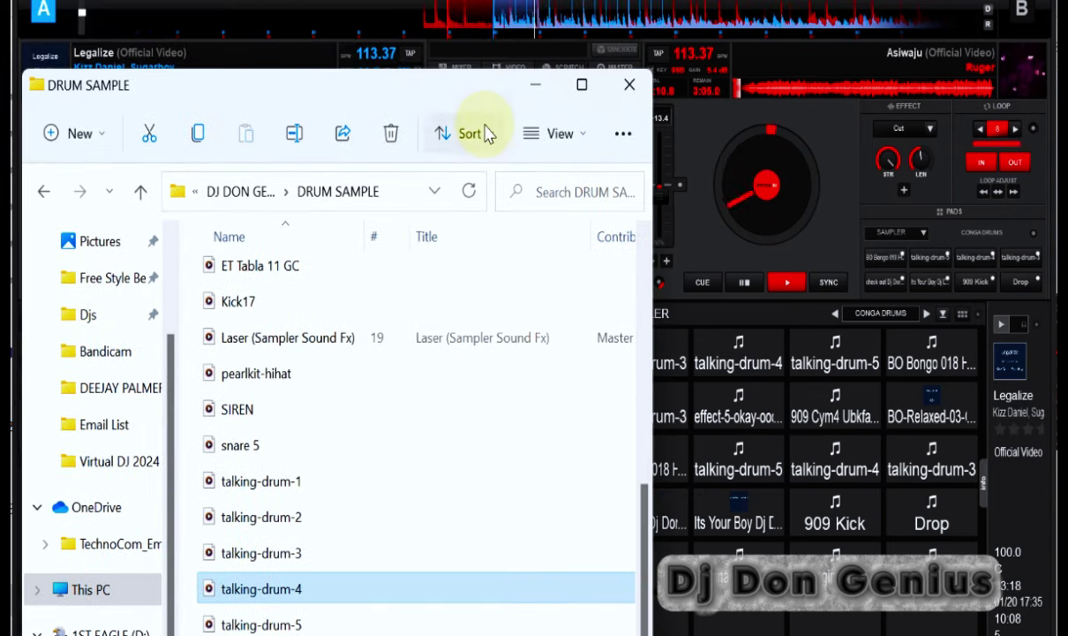
left_click(538, 86)
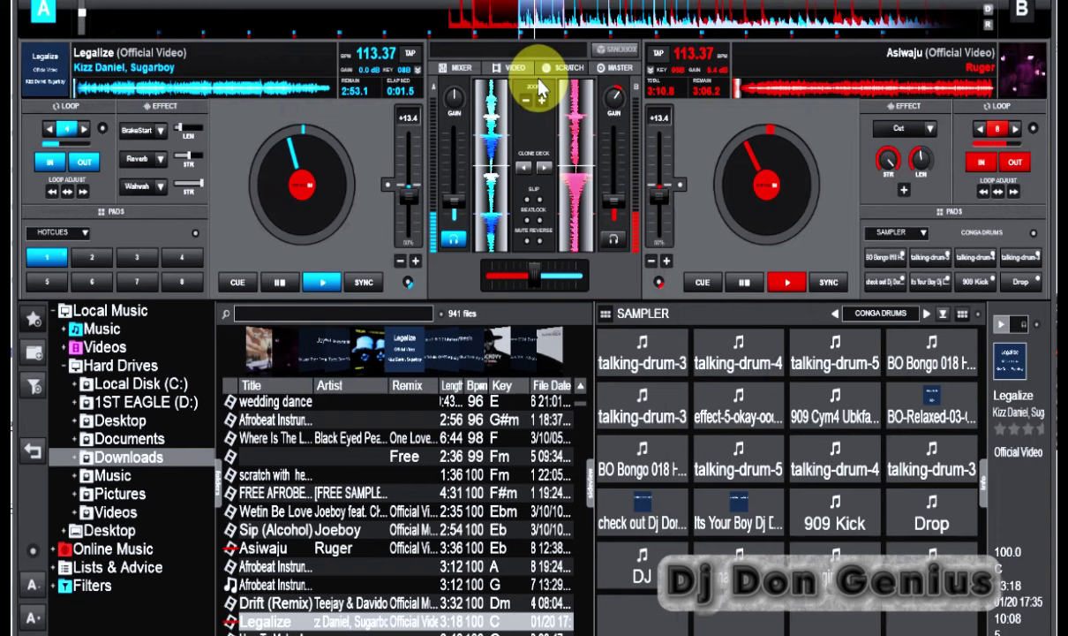
Return the side view to the sampler, then switch to the DrumKit Sample Arrangement note in Notepad and reposition its window
key("Tab")
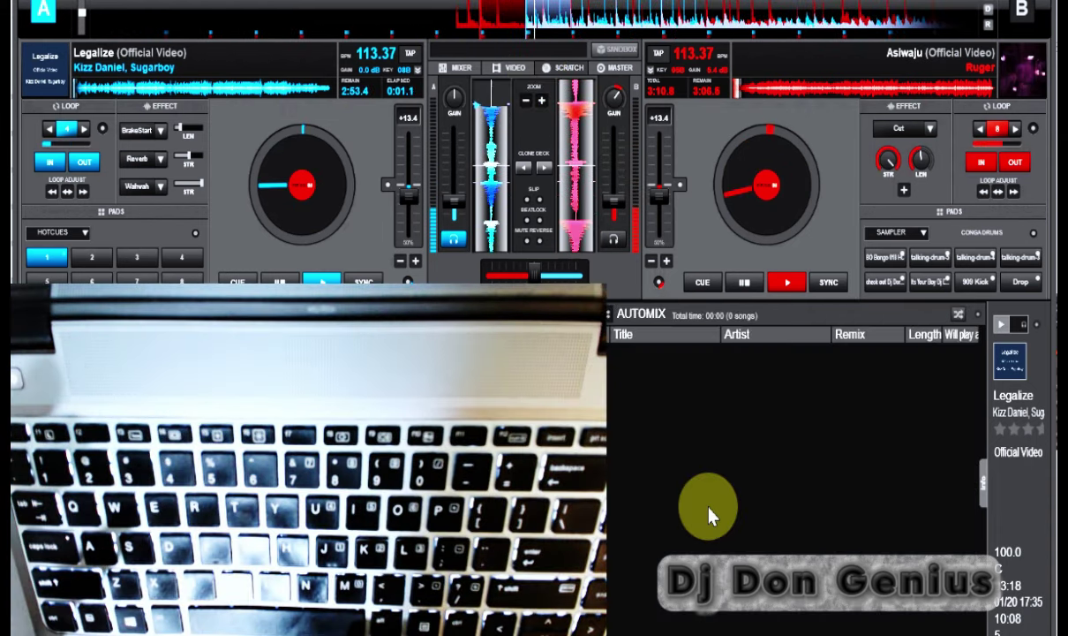
left_click(709, 635)
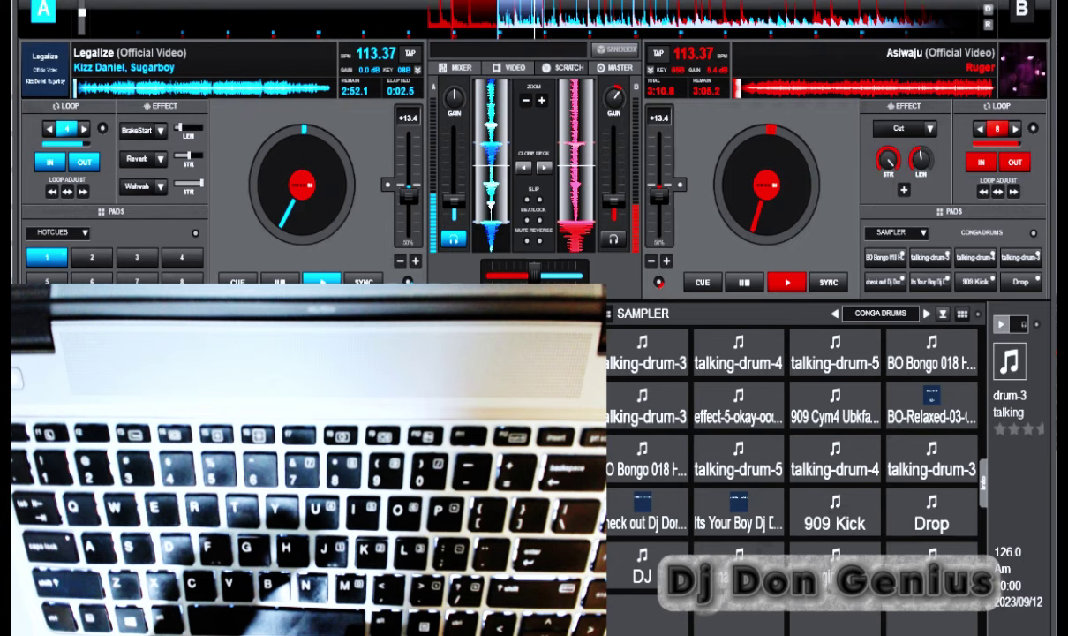
left_click(1035, 579)
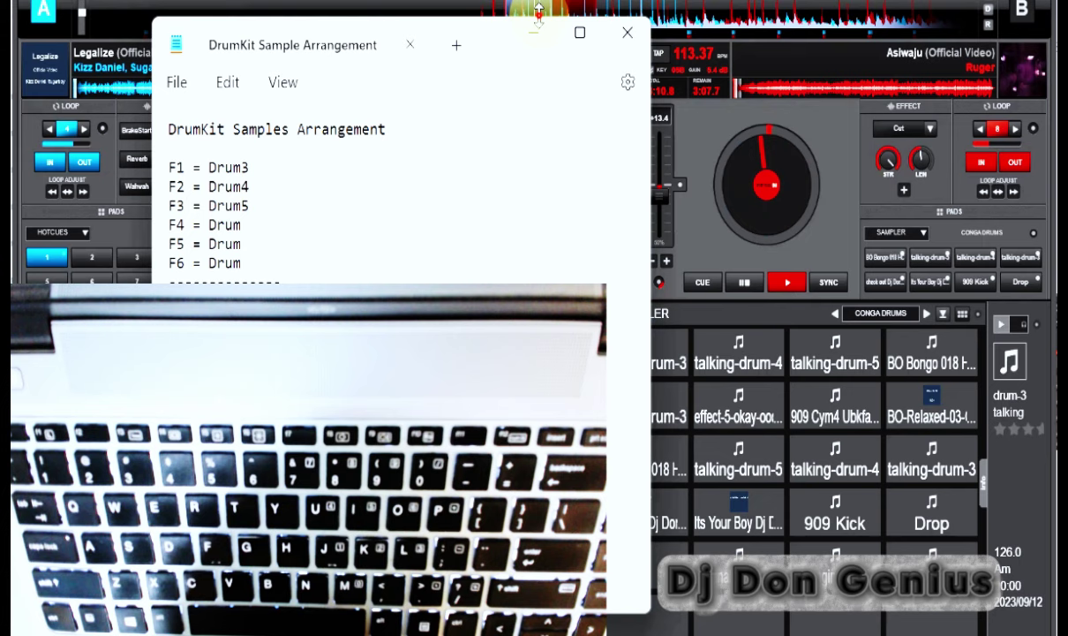
left_click_drag(547, 18, 547, 55)
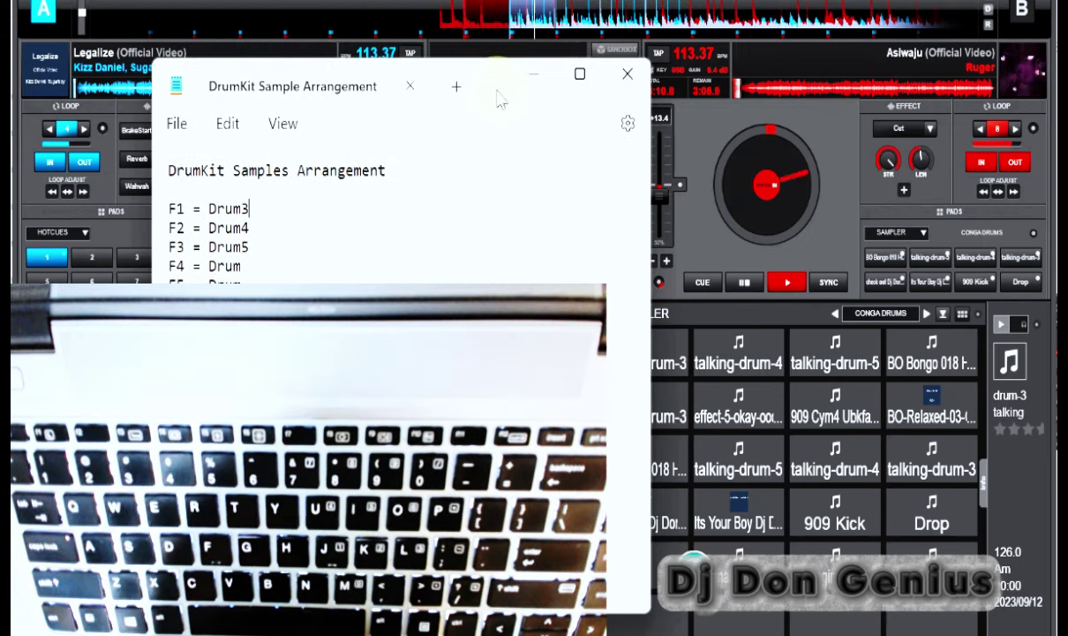
left_click_drag(501, 98, 675, 88)
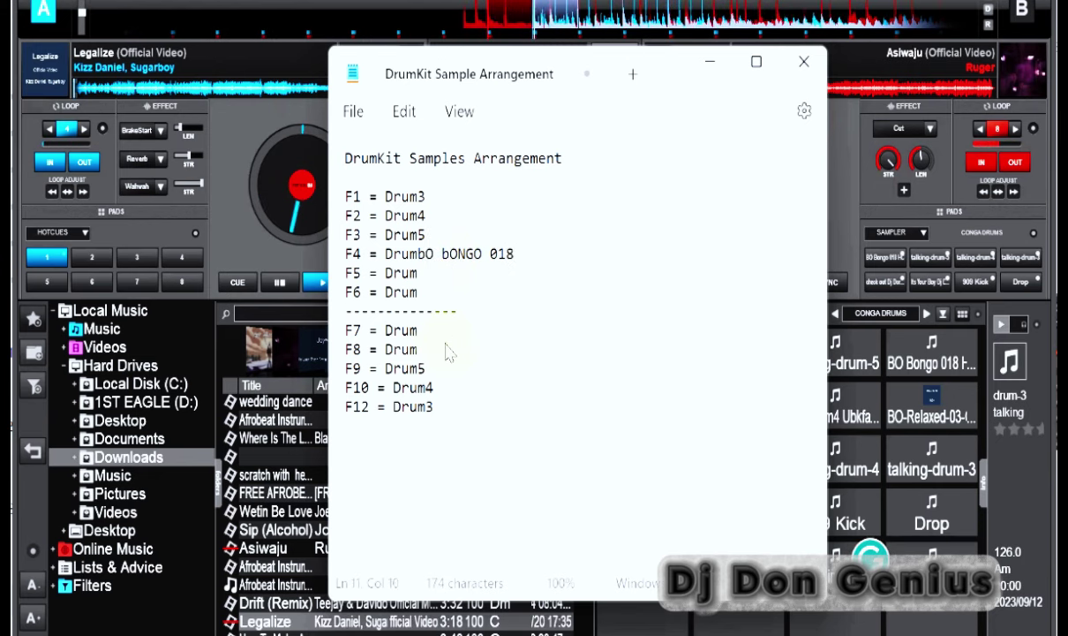
Add BO BONGO 018 to the F8 entry of the DrumKit note, save it, and minimize Notepad
type("BO BON")
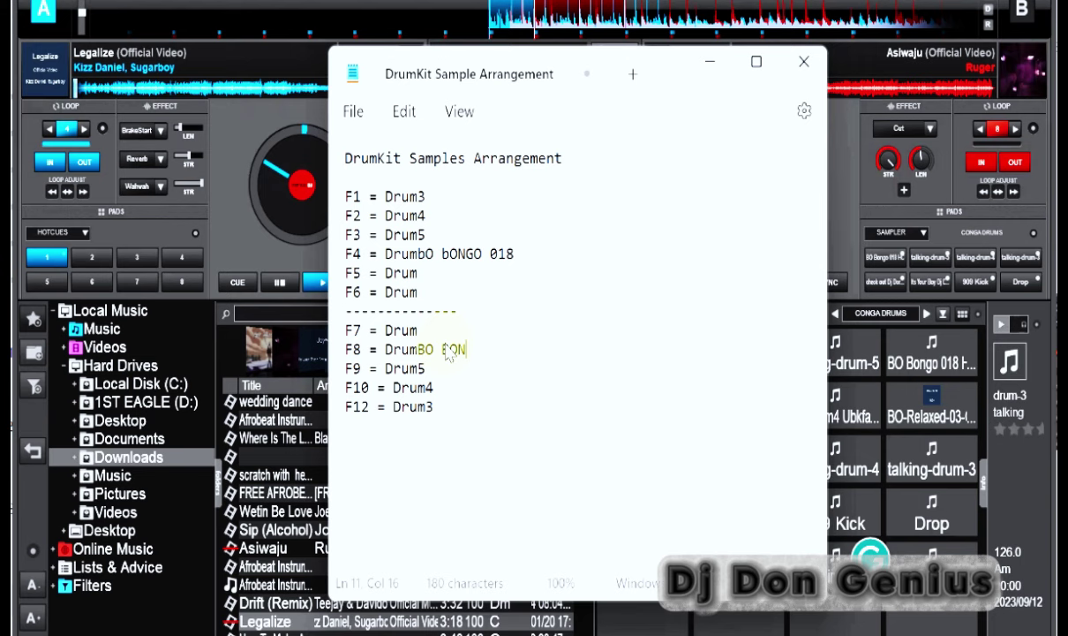
type("G")
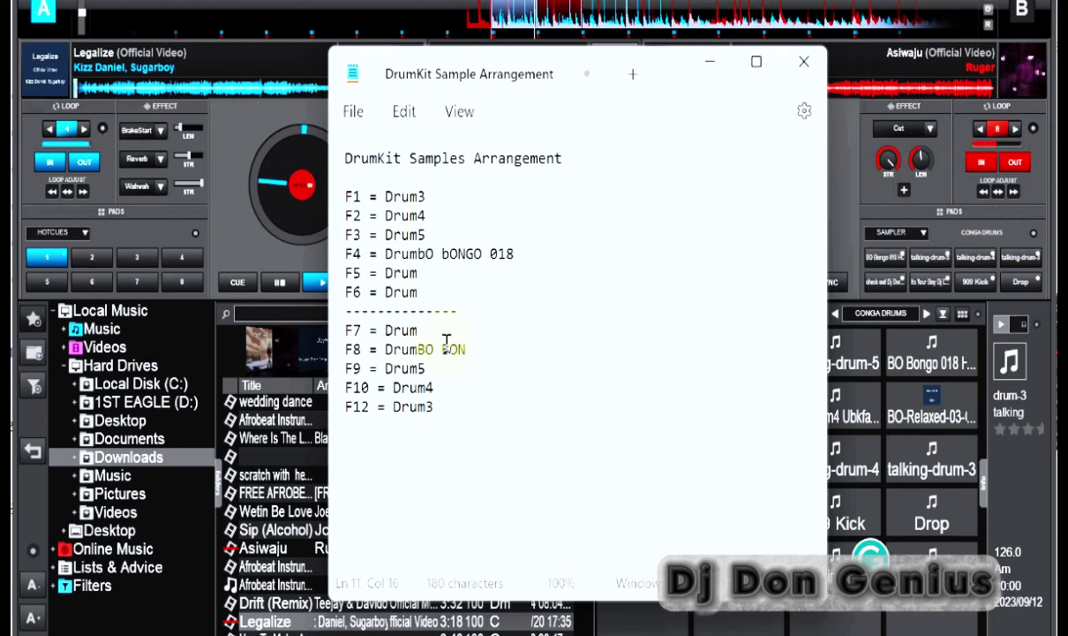
type("GO 018")
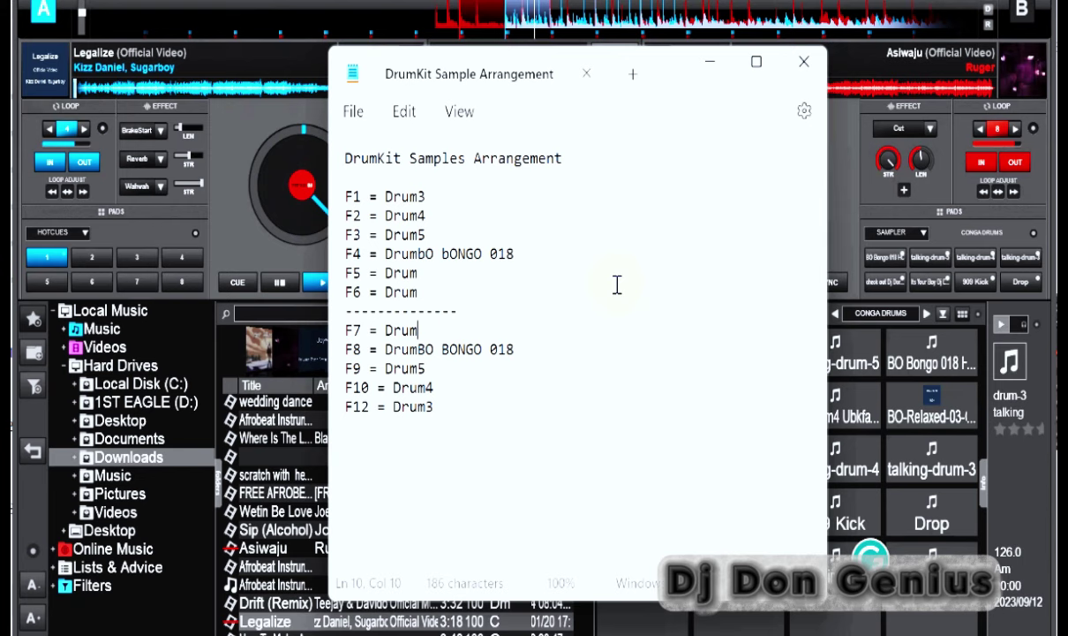
left_click(709, 62)
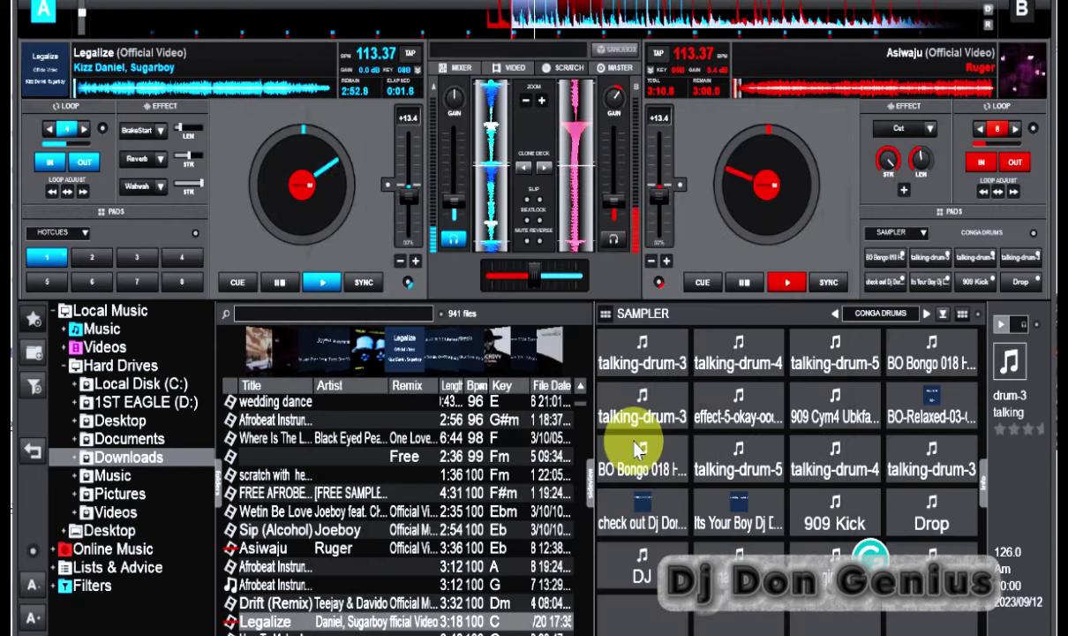